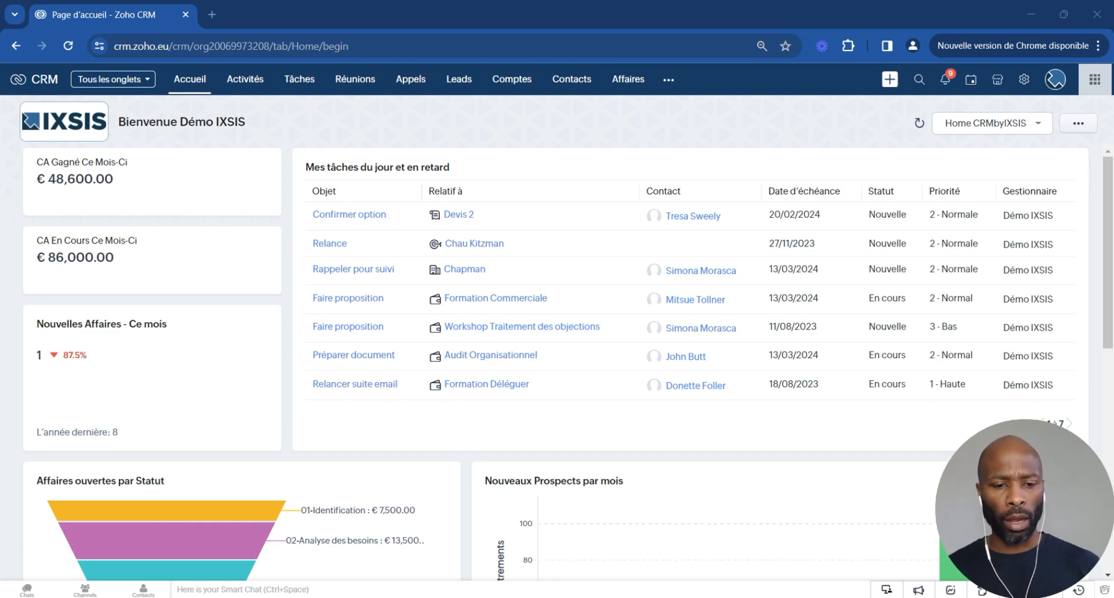
Step: Open the Leads module, then hide and redisplay its filter panel
left_click(458, 81)
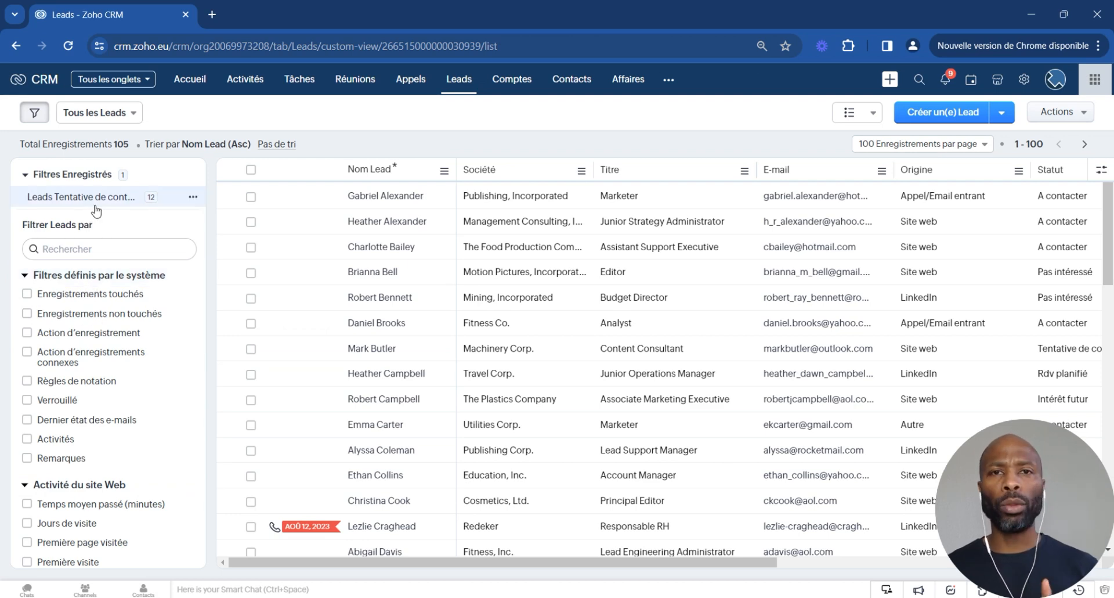
left_click(34, 114)
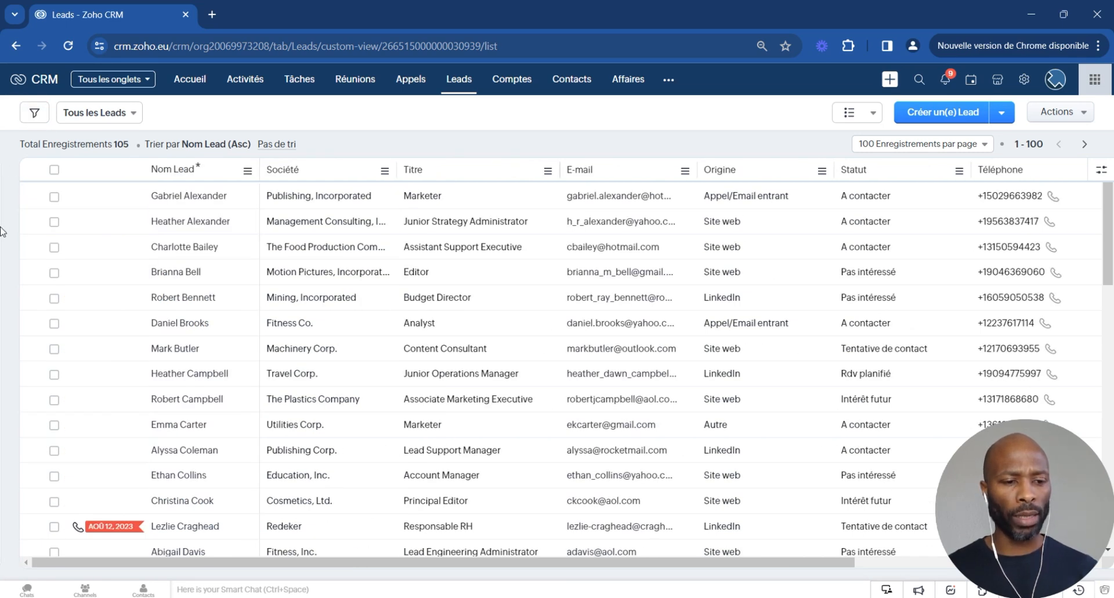
left_click(35, 114)
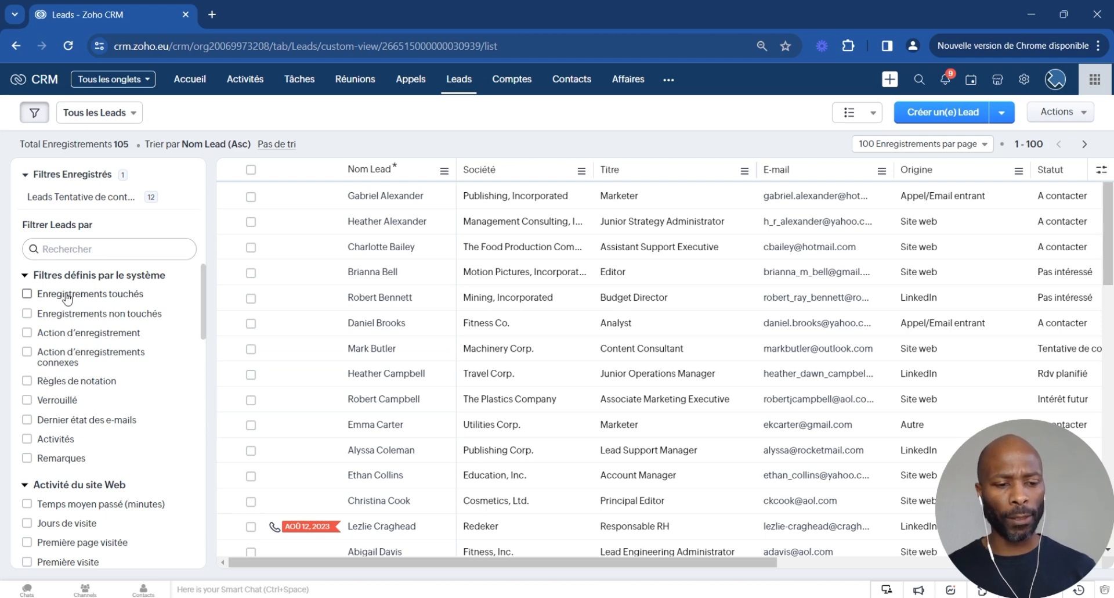
Step: Enable the Date de la dernière activité filter for the leads and show the available lead views
scroll(68, 313, "down", 5)
scroll(68, 322, "up", 3)
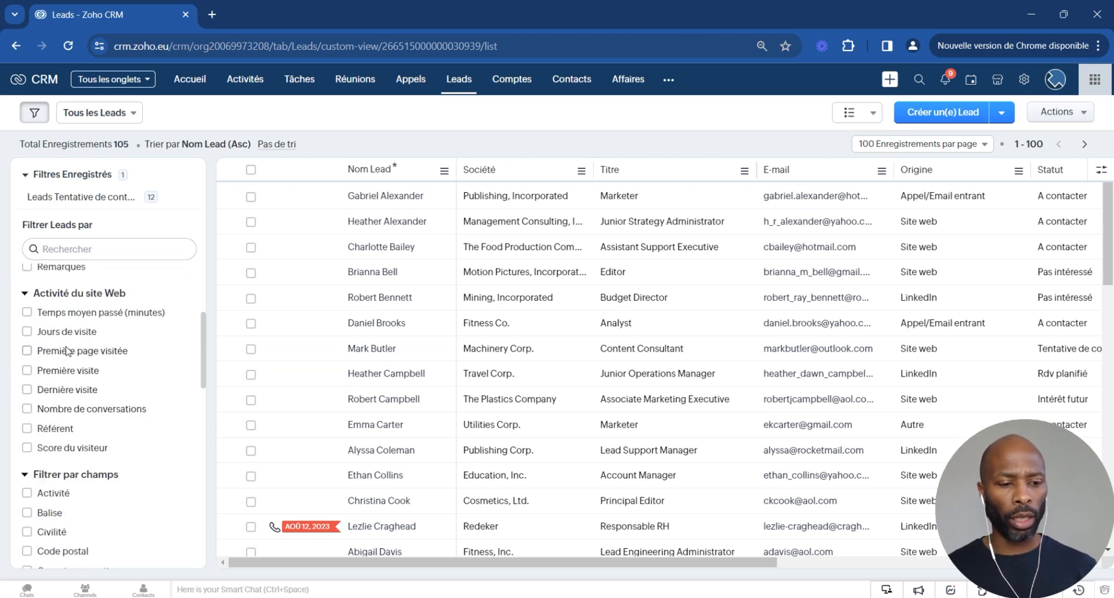
scroll(39, 422, "down", 2)
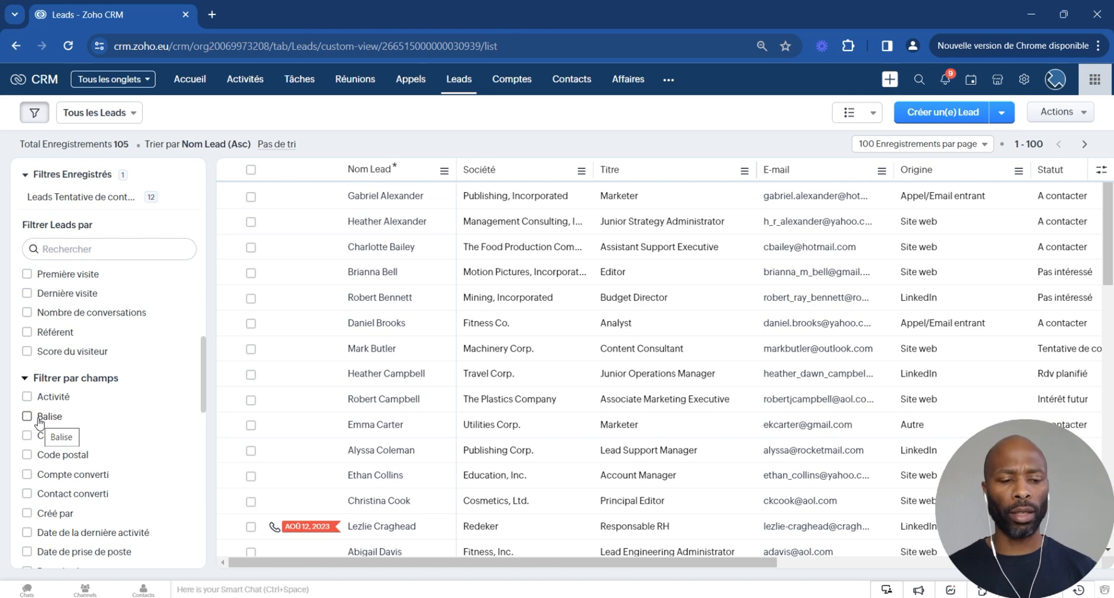
scroll(98, 447, "down", 2)
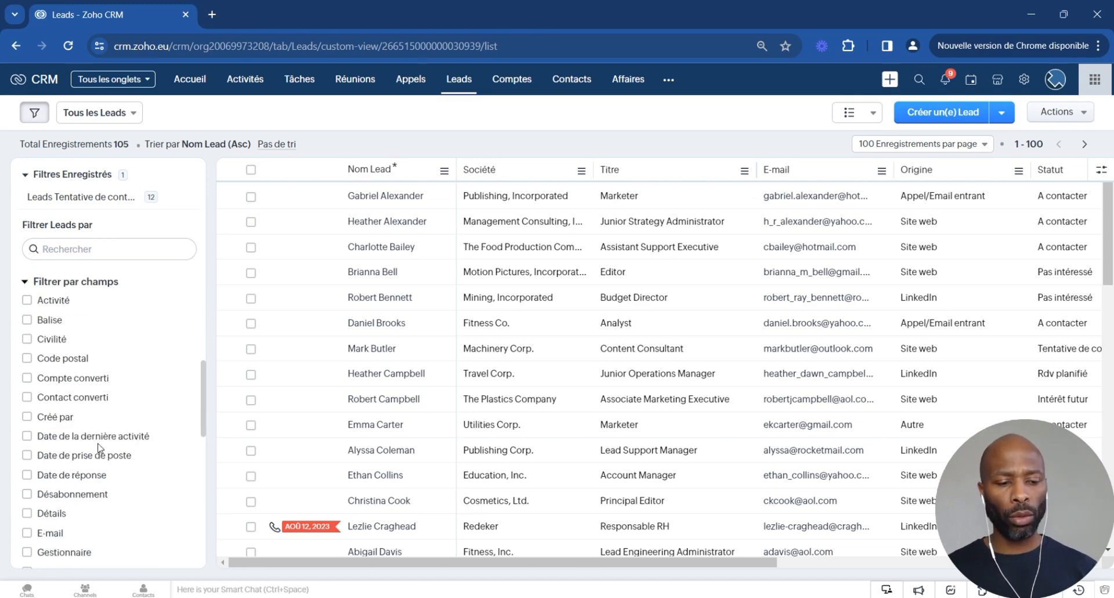
left_click(27, 435)
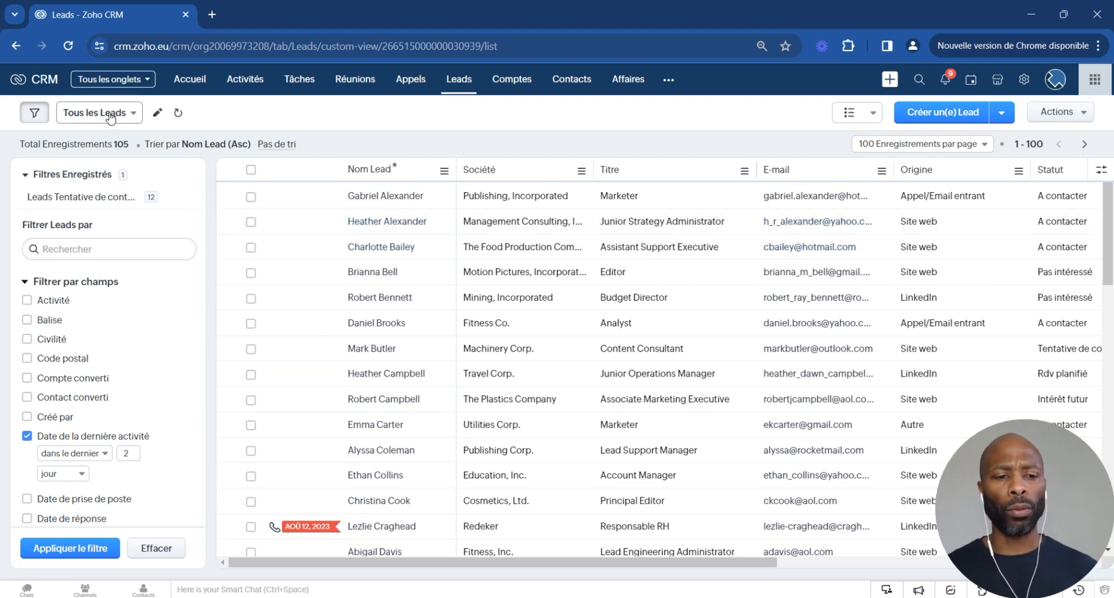
left_click(132, 114)
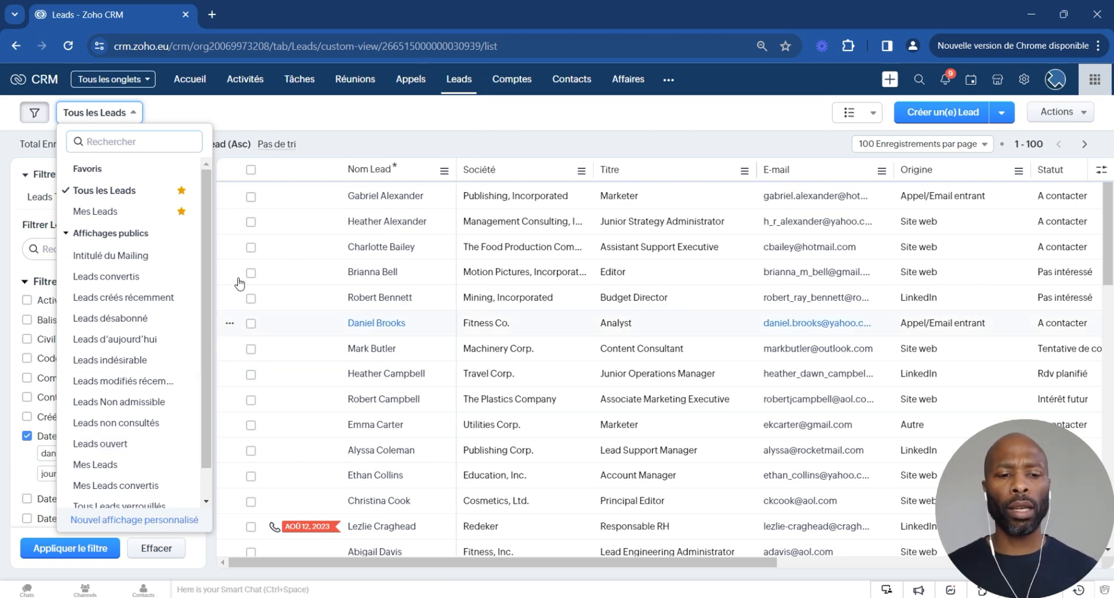
Step: View the home page and the filter panels of the Leads, Comptes and Contacts modules, and return to Leads
left_click(190, 79)
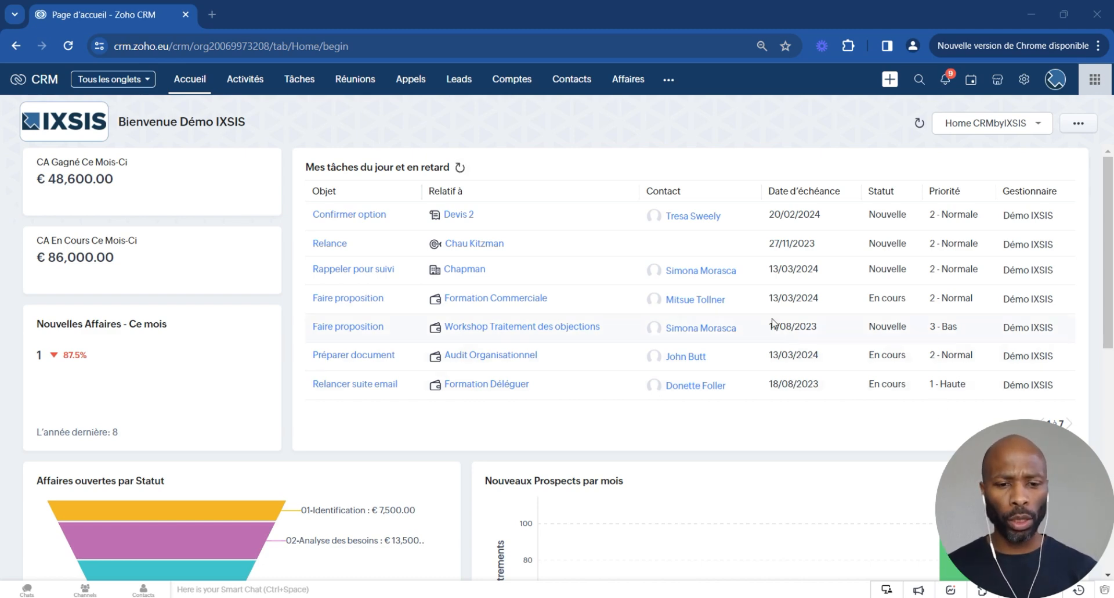
left_click(460, 80)
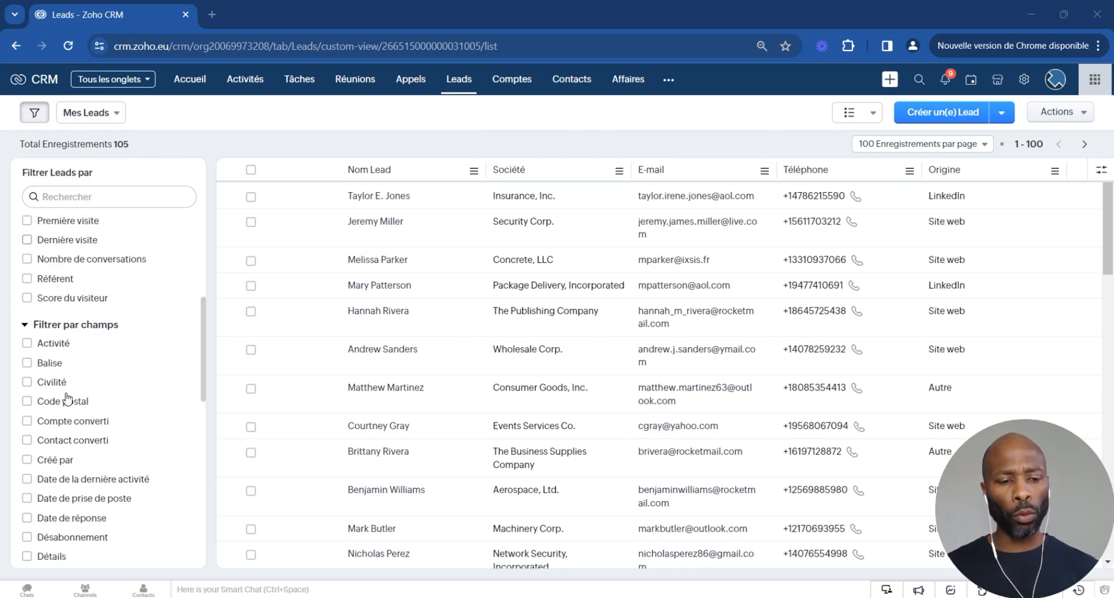
left_click(513, 84)
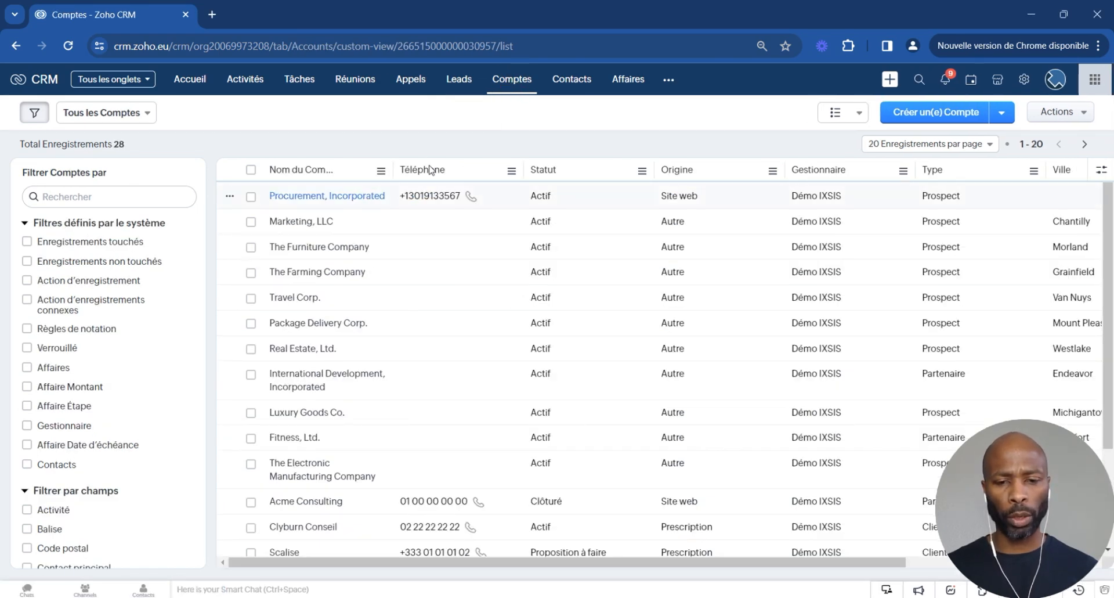
left_click(571, 79)
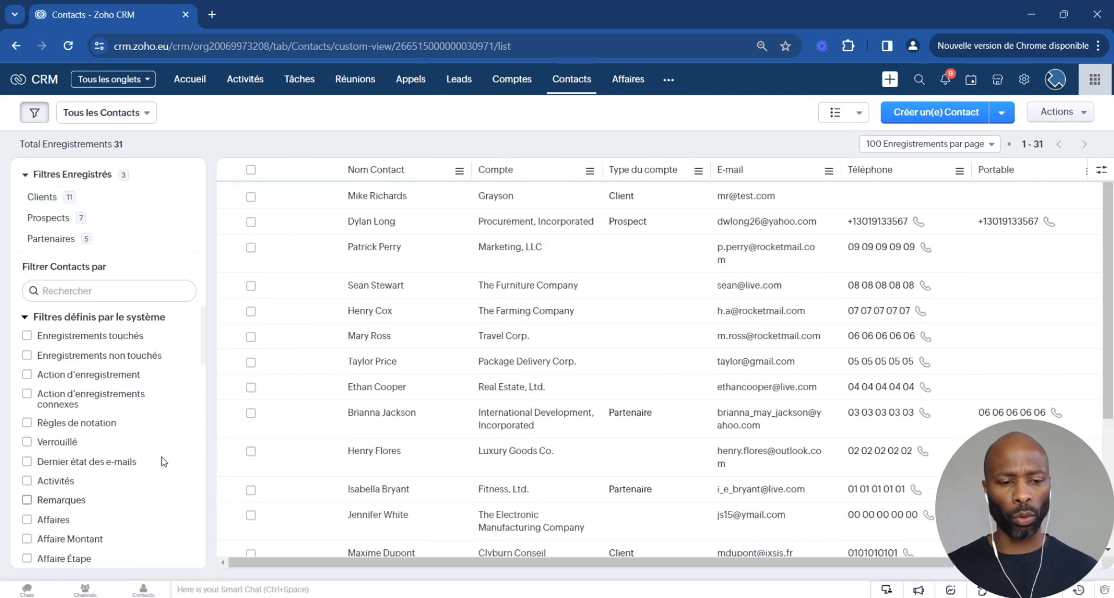
left_click(457, 81)
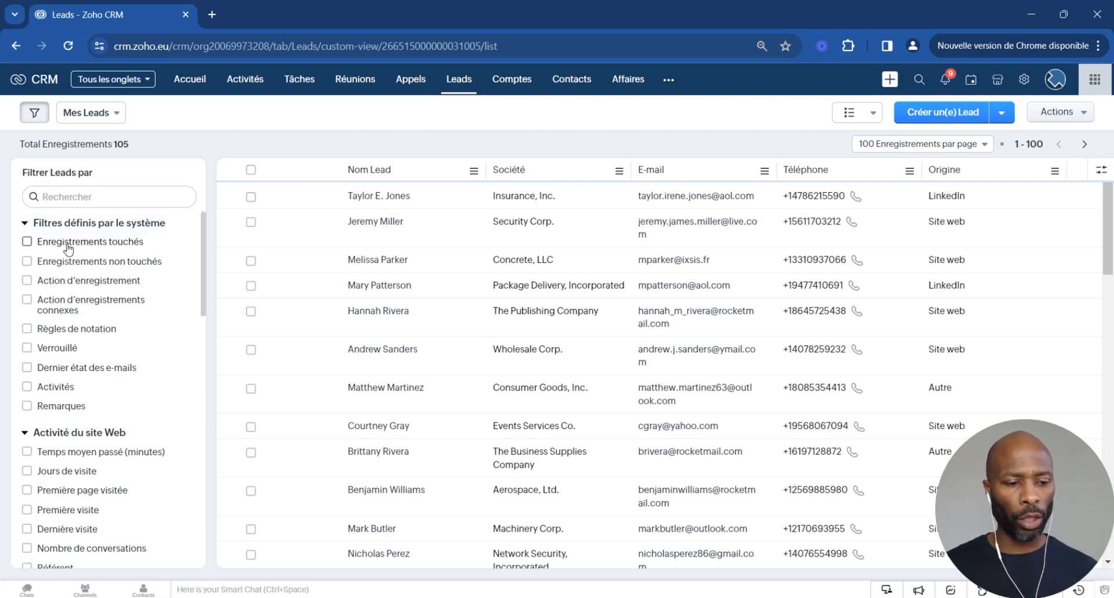
Step: Collapse and re-expand the lead filter groups Filtres définis par le système, Activité du site Web and Filtrer par champs
left_click(25, 224)
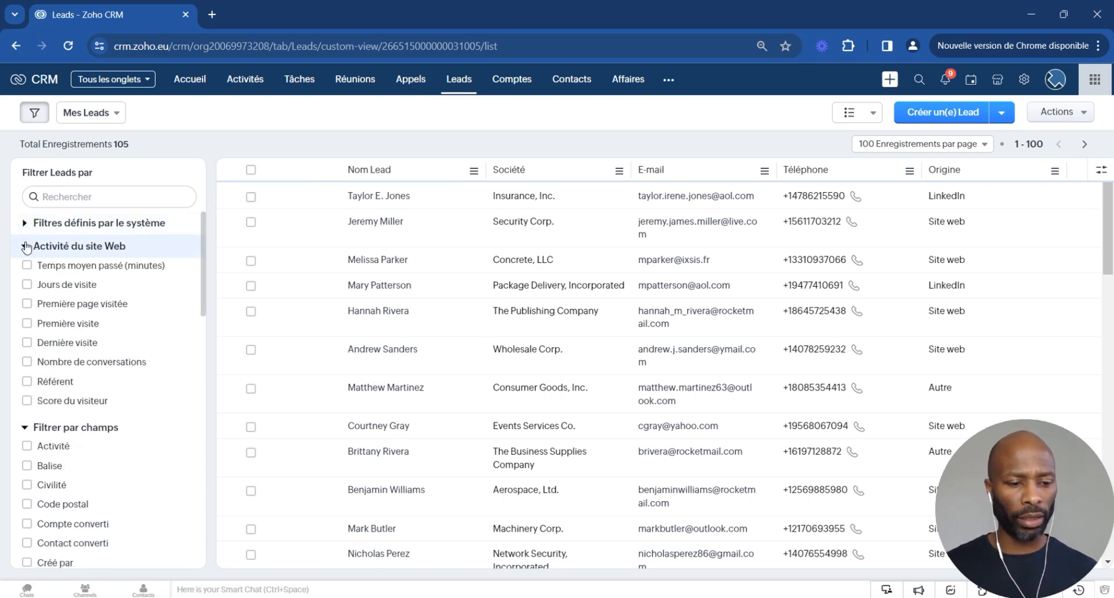
left_click(25, 246)
left_click(24, 271)
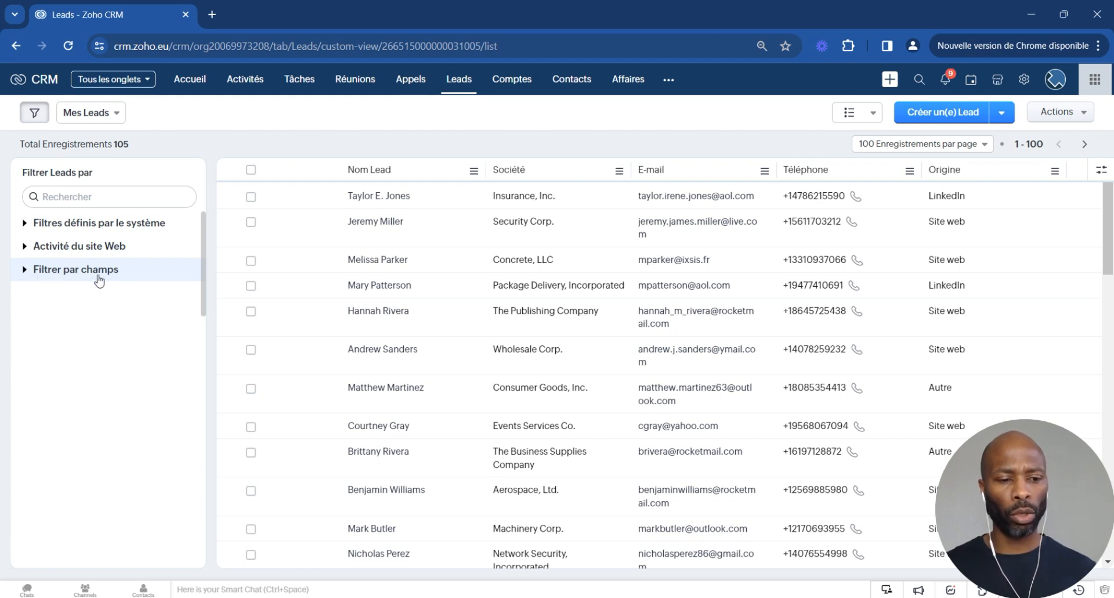
left_click(24, 270)
left_click(24, 246)
left_click(25, 227)
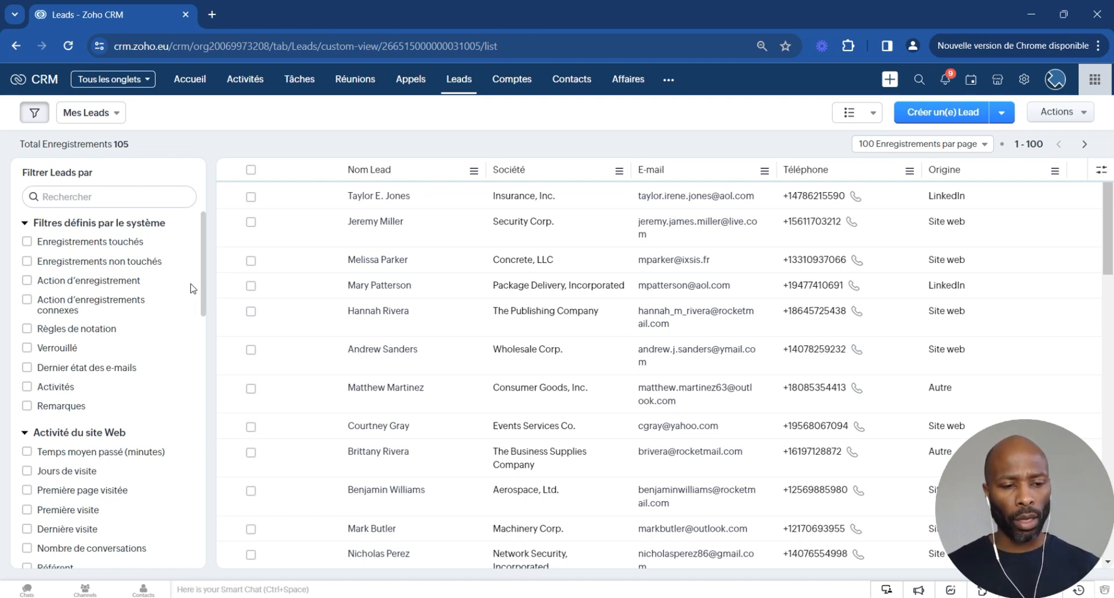
Step: Enable the Origine field filter for the leads with the condition "est"
scroll(193, 287, "down", 5)
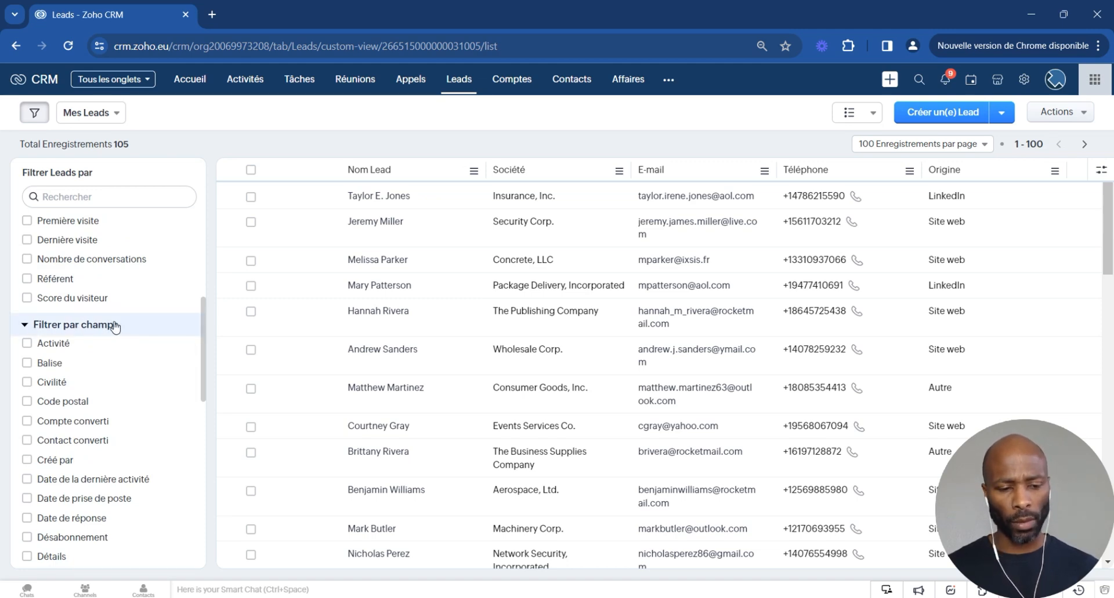
scroll(115, 327, "down", 2)
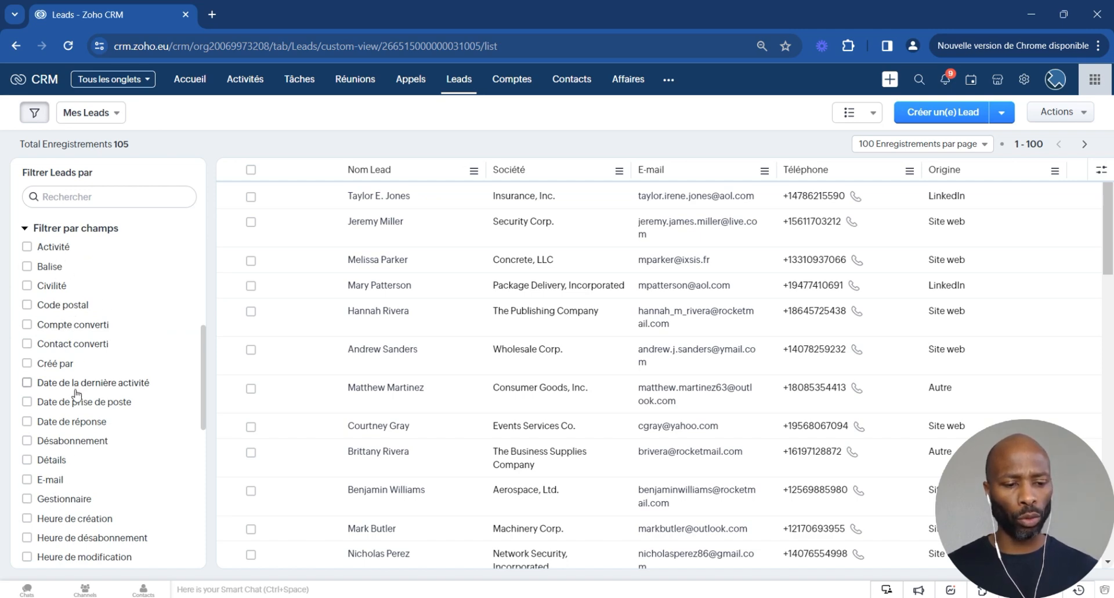
scroll(76, 395, "down", 2)
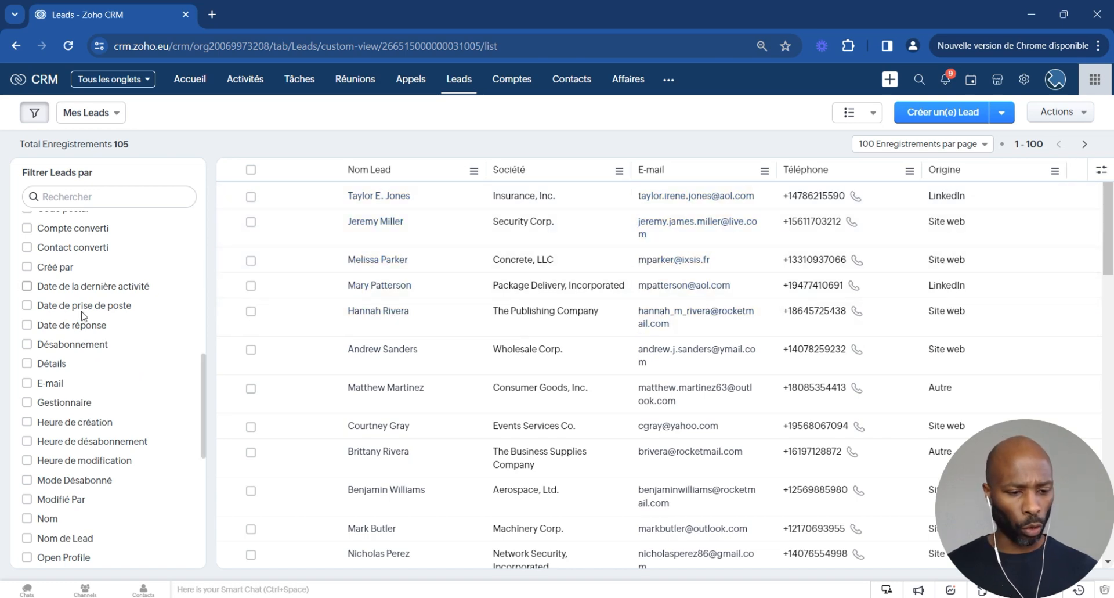
scroll(71, 409, "down", 2)
scroll(71, 413, "down", 2)
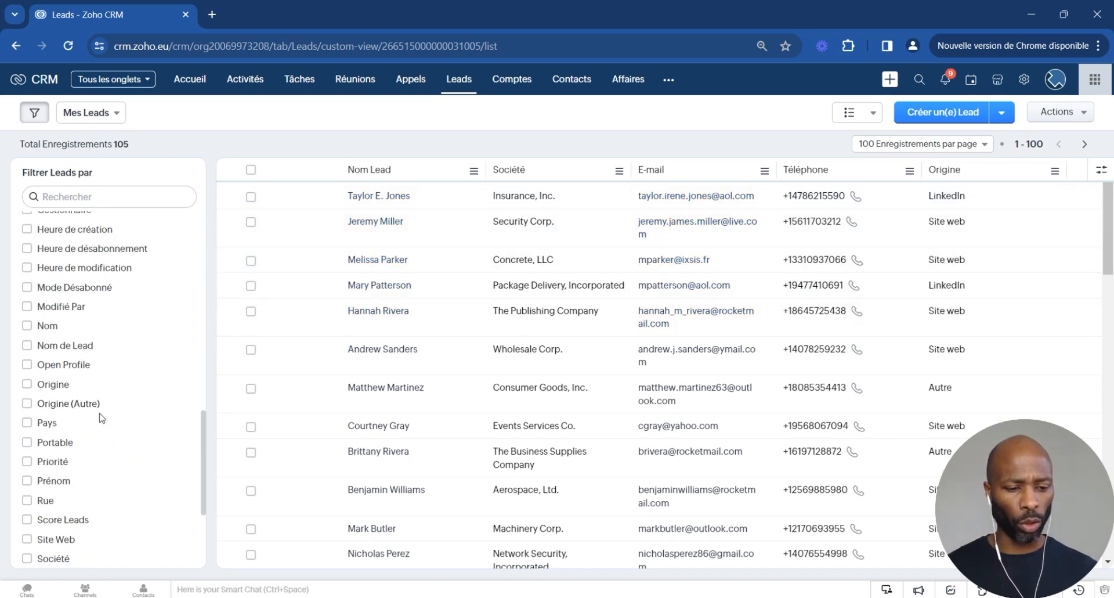
left_click(27, 385)
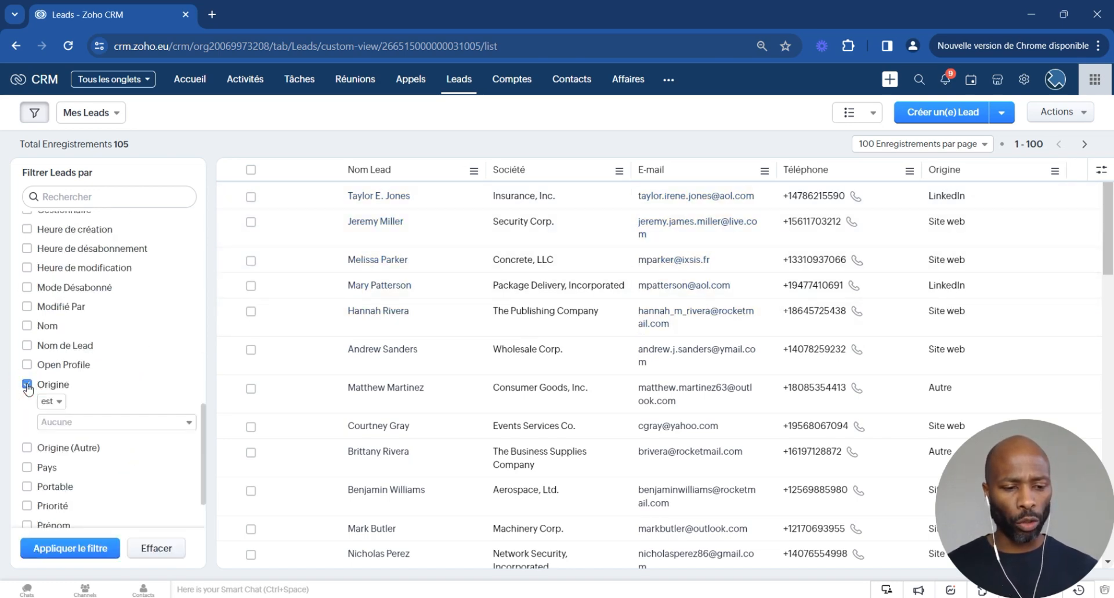
left_click(52, 401)
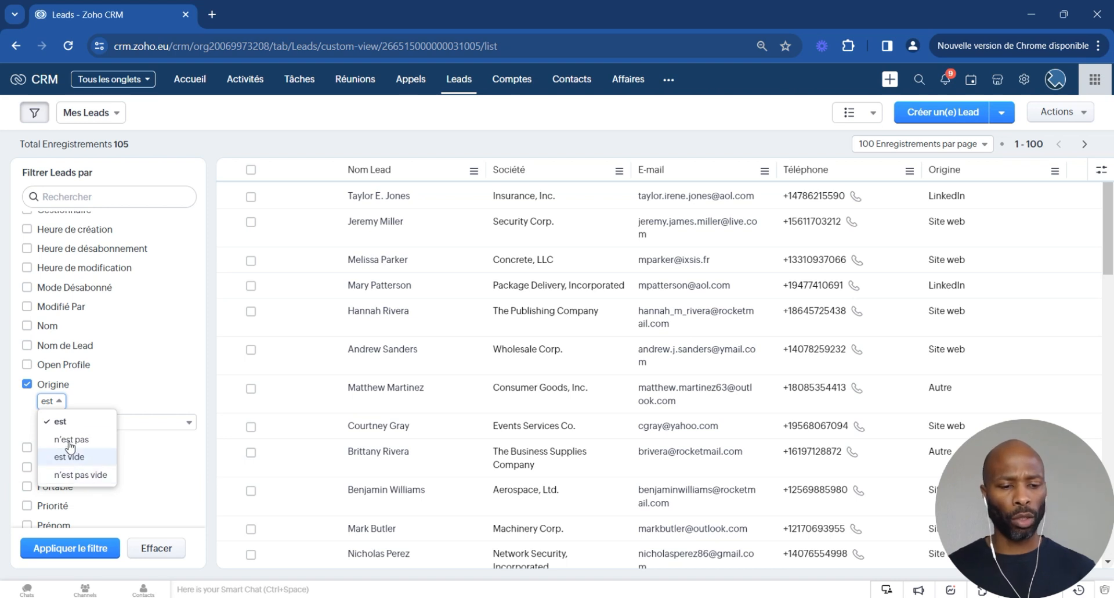
left_click(63, 420)
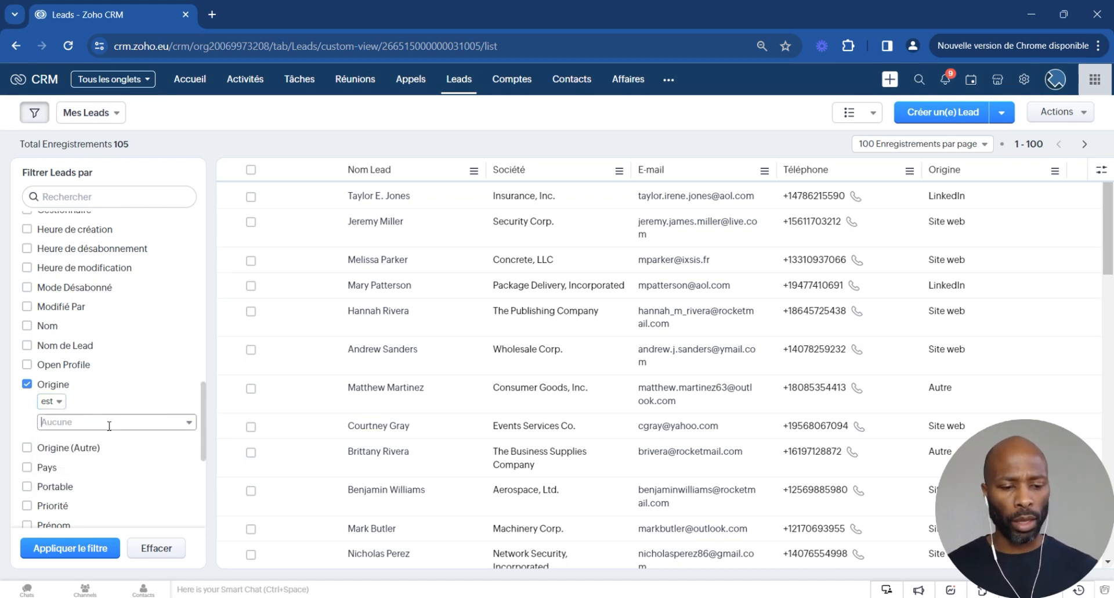
Step: Set the Origine filter values to Site web and LinkedIn and apply the filter to the leads
left_click(109, 423)
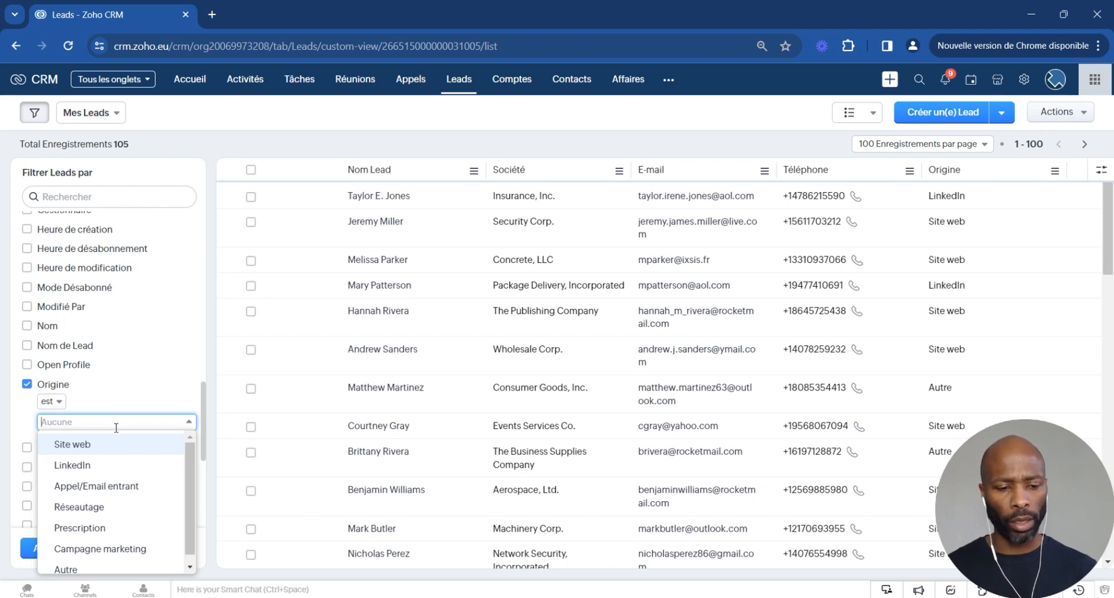
left_click(92, 445)
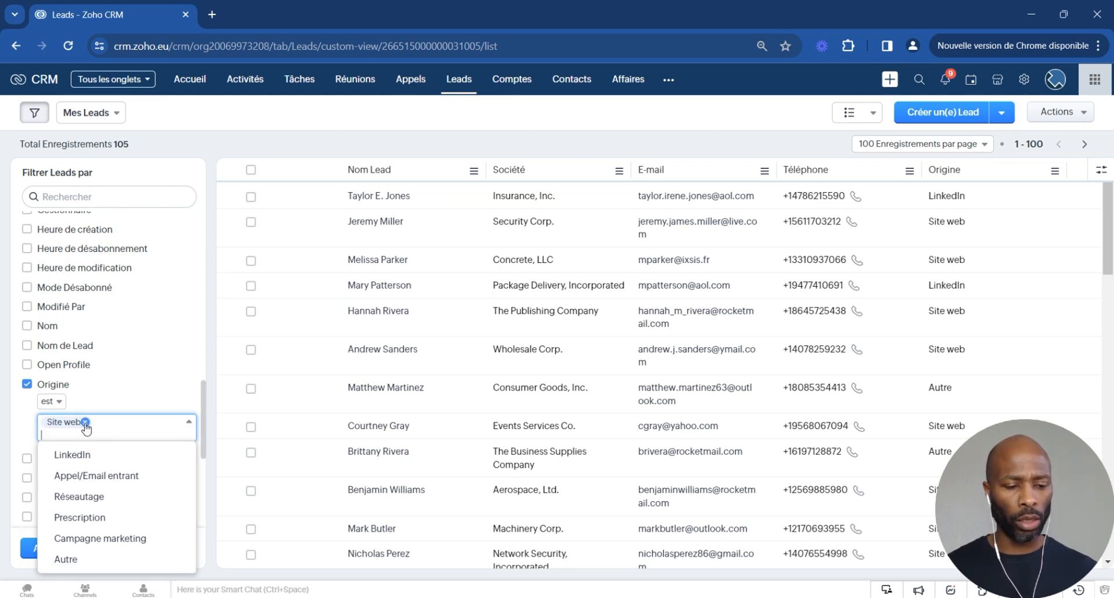
left_click(80, 457)
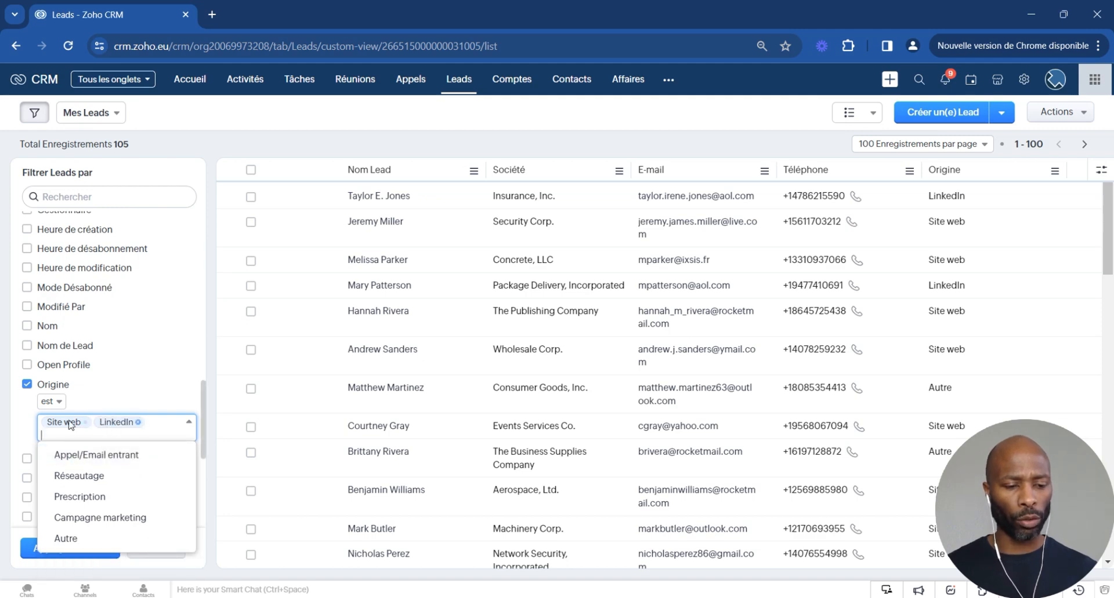
left_click(16, 539)
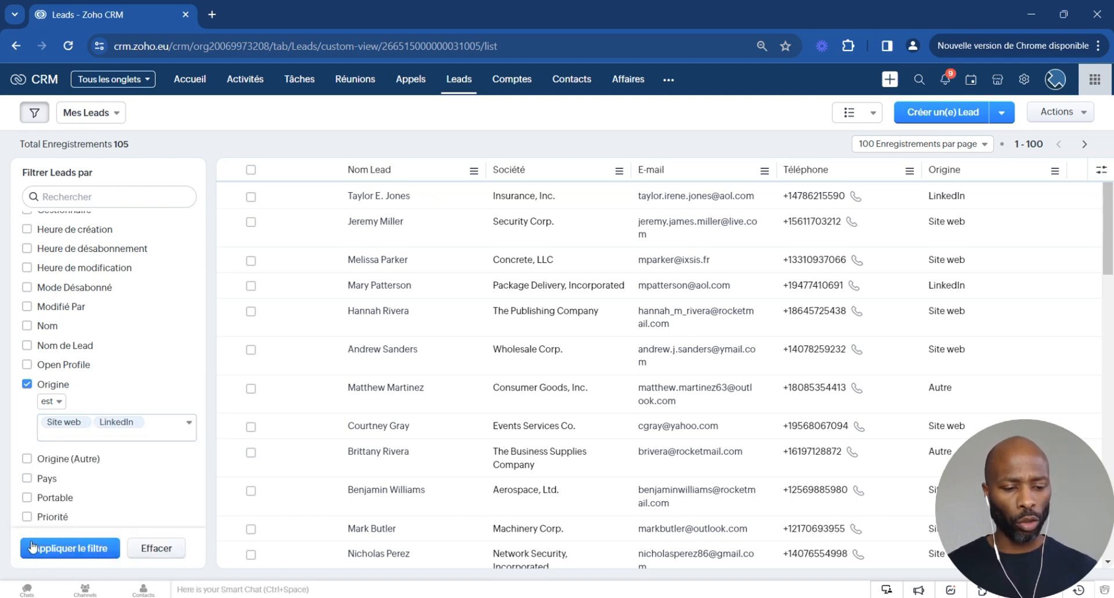
left_click(64, 549)
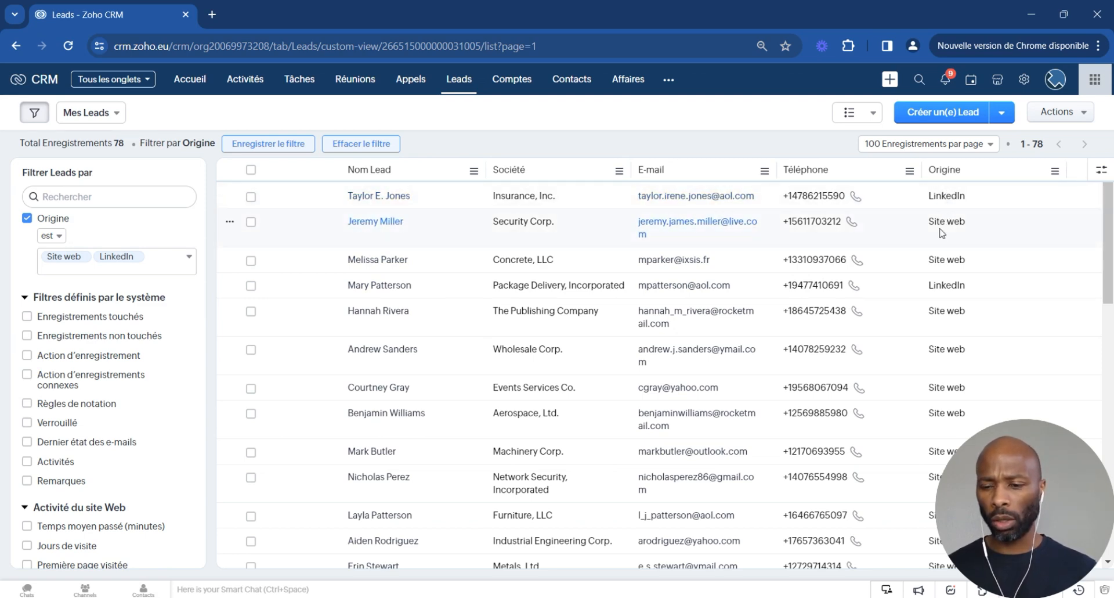
Step: Look through the filtered leads and add a Statut field filter with the condition "est"
scroll(503, 248, "down", 15)
scroll(503, 248, "up", 15)
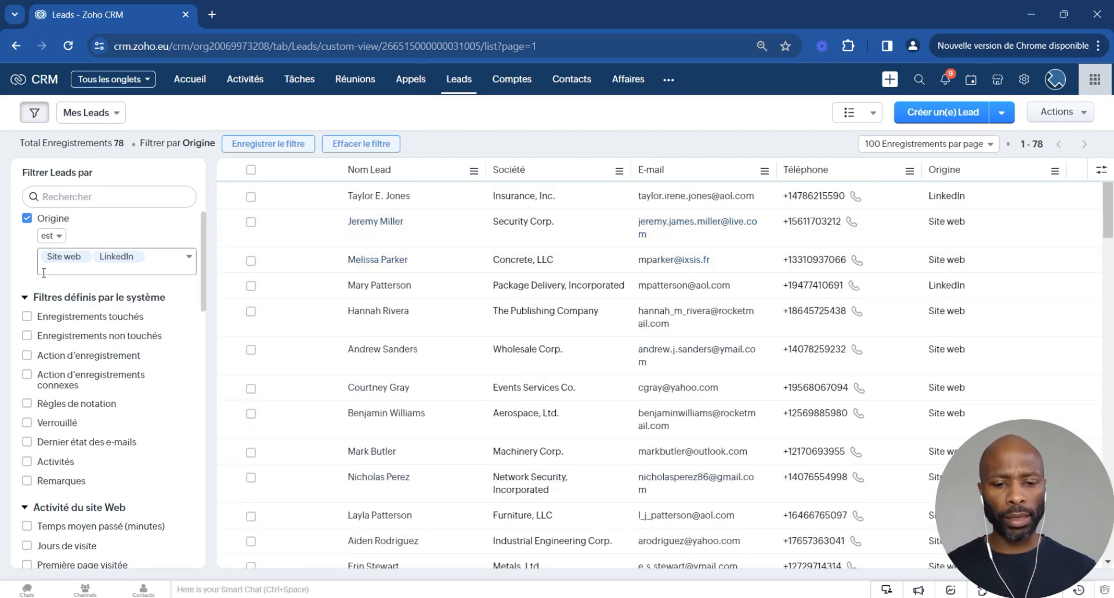
scroll(70, 302, "down", 4)
scroll(137, 355, "up", 4)
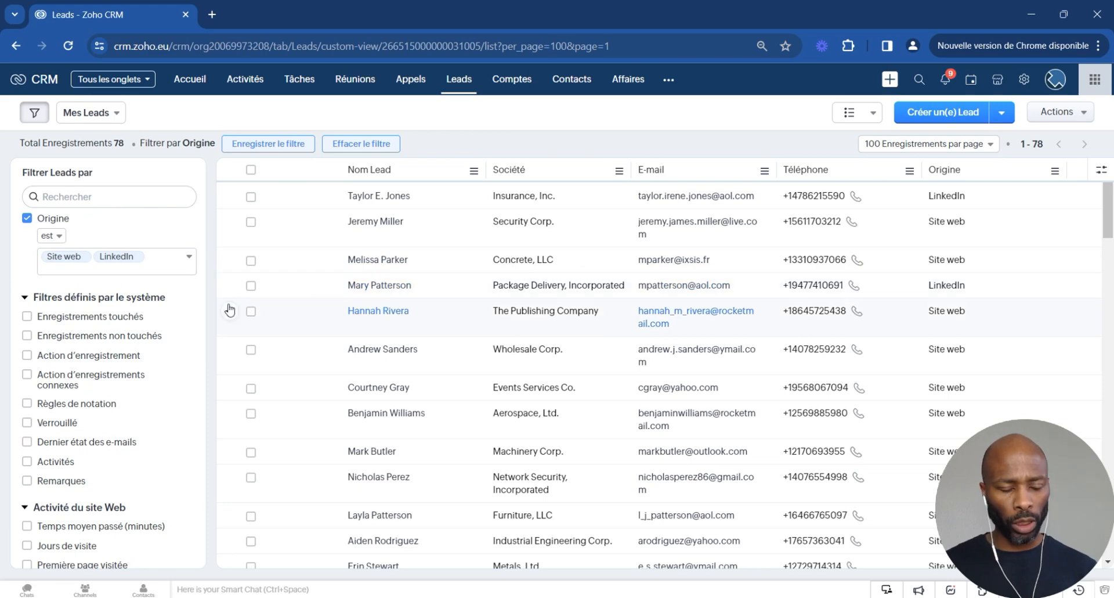
scroll(142, 357, "down", 10)
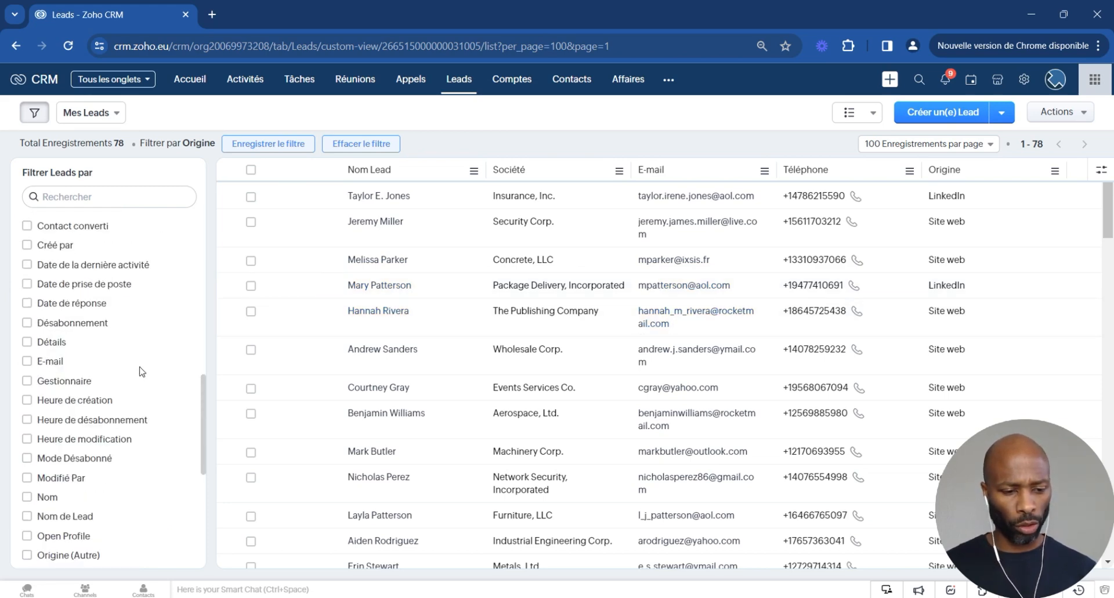
scroll(142, 372, "down", 5)
scroll(136, 376, "down", 1)
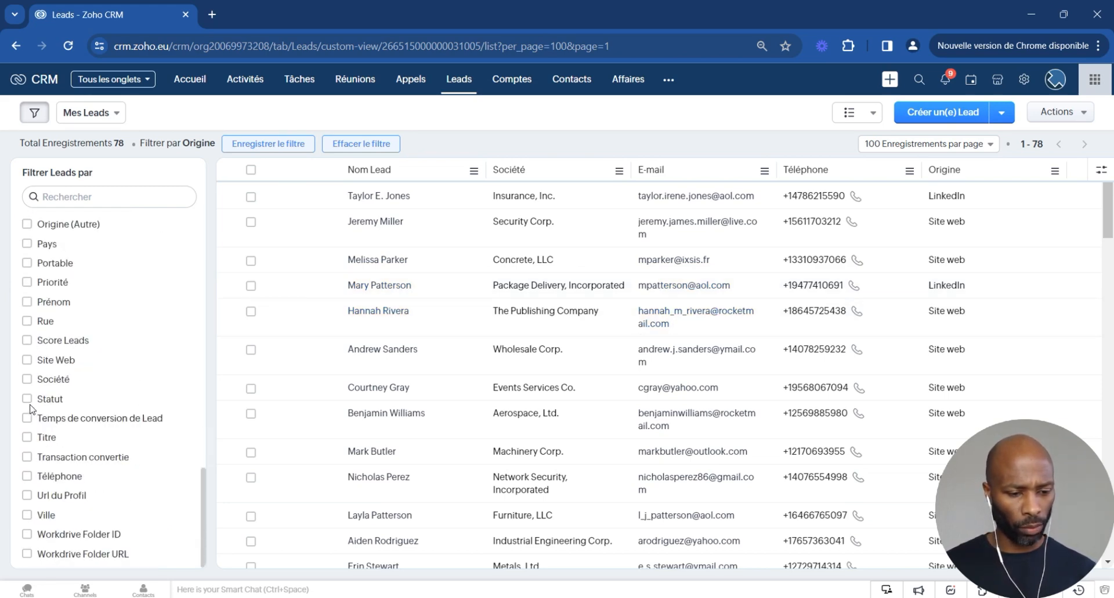
left_click(27, 398)
left_click(51, 415)
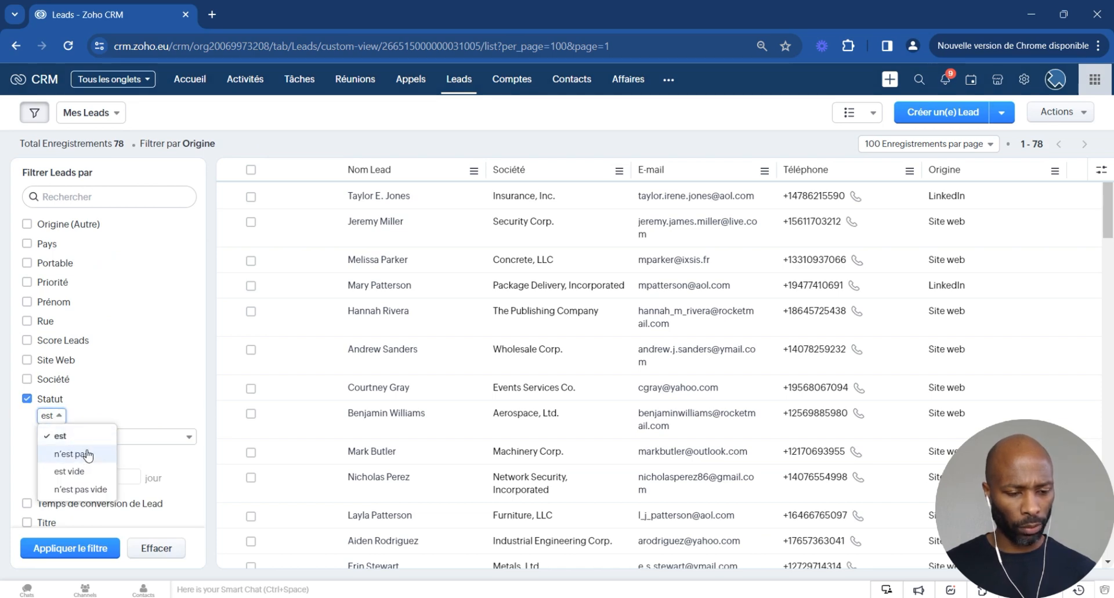
left_click(60, 435)
Step: Set the Statut filter value to Tentative de contact and apply it together with the Origine filter
left_click(145, 435)
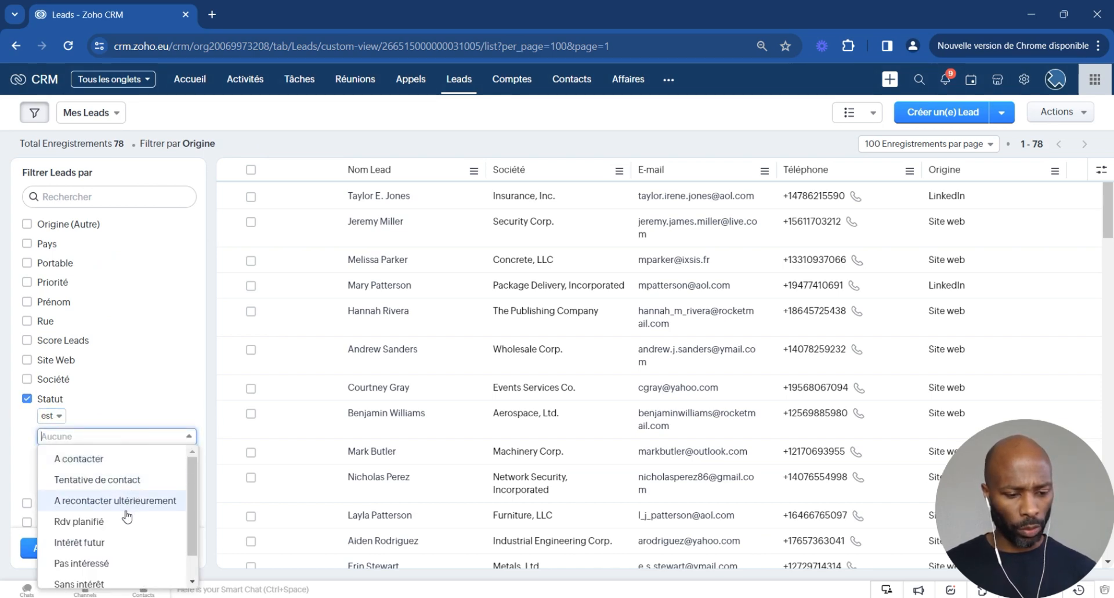
left_click(99, 481)
left_click(80, 549)
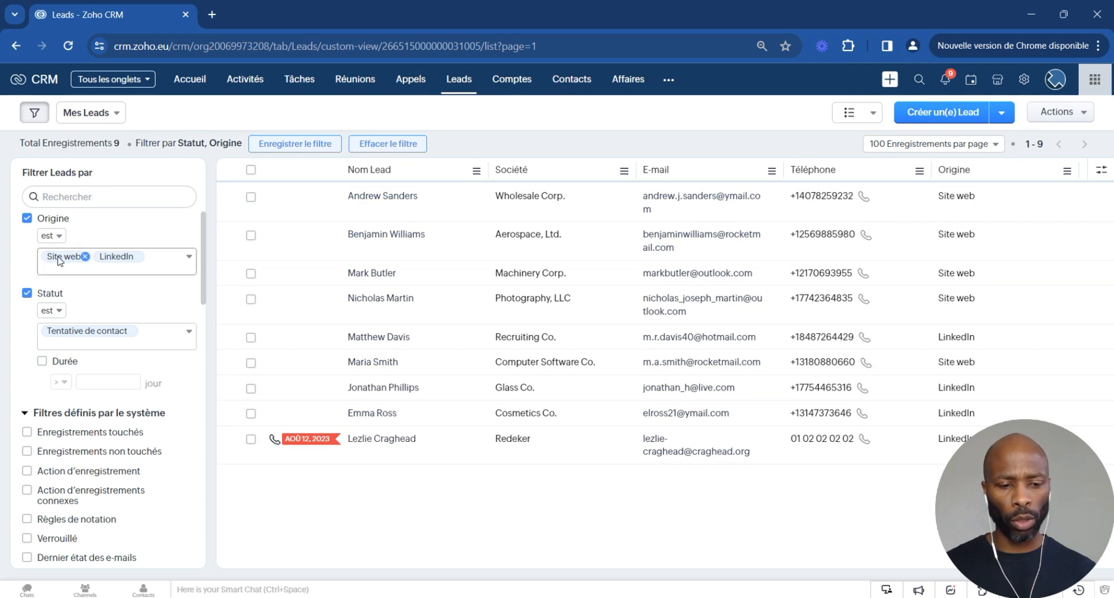
Step: Check the Statut and Origine of the Photography, LLC lead in its record and return to the filtered leads list
mouse_move(129, 260)
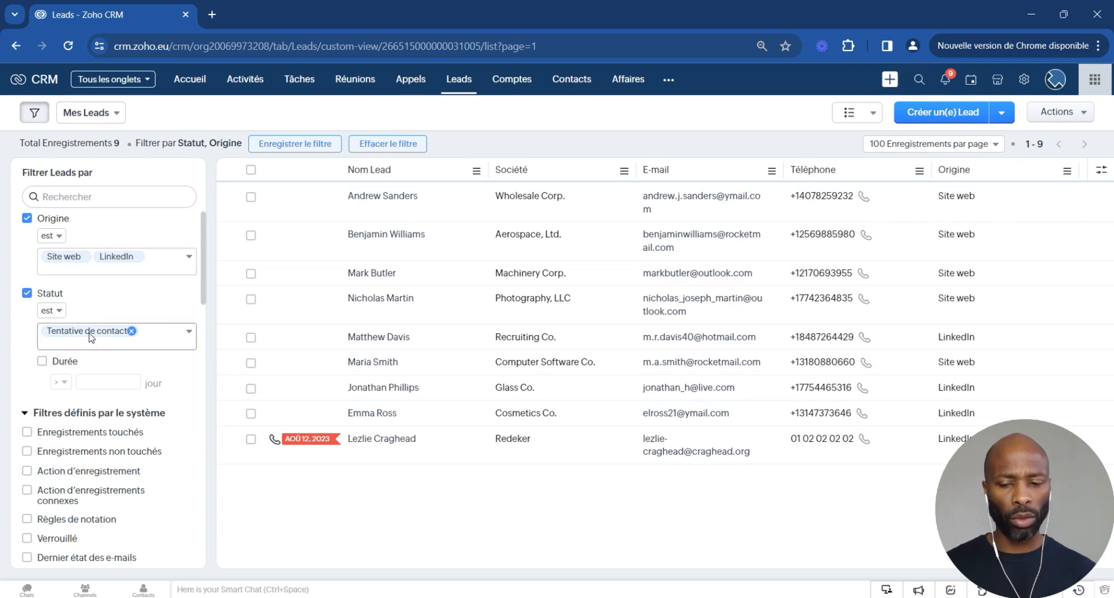
left_click(359, 298)
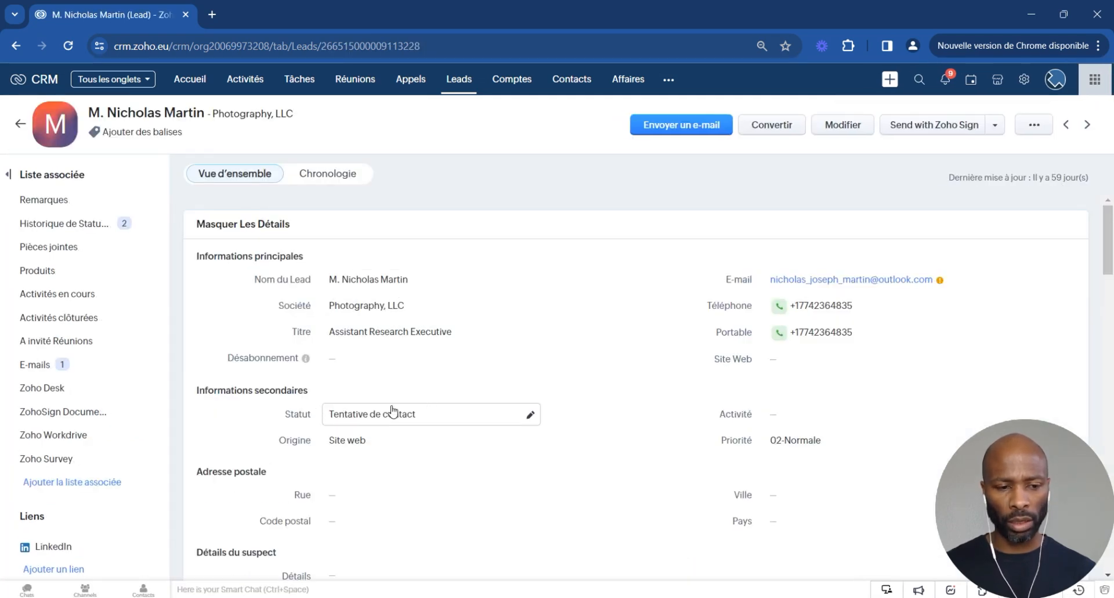
left_click(21, 123)
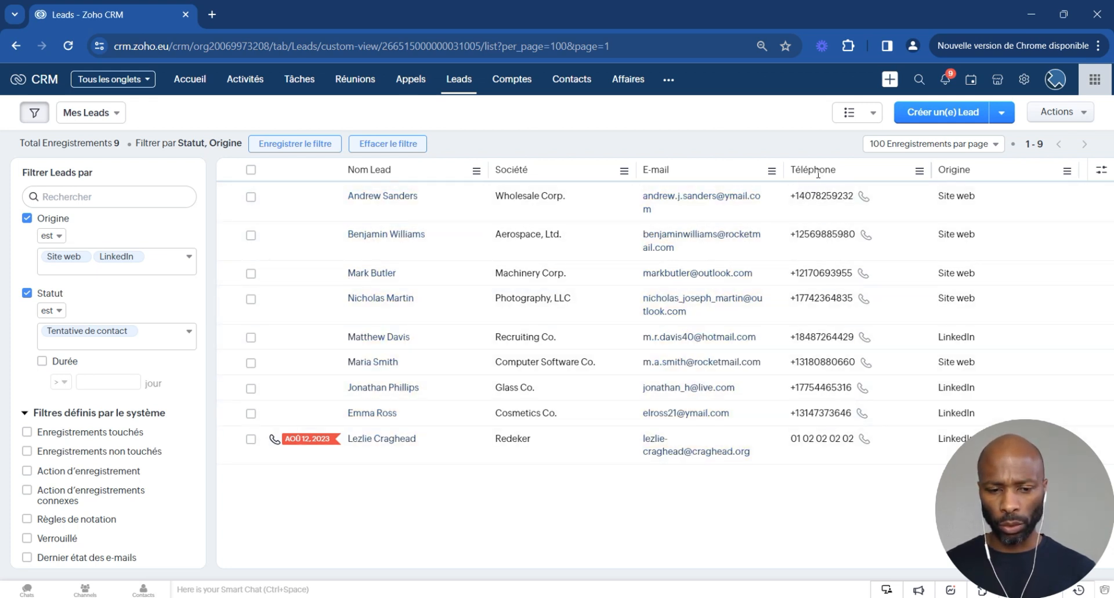
Step: Add a Téléphone filter with the condition "finit par" and the value 5, and apply it with the existing filters
scroll(61, 351, "down", 10)
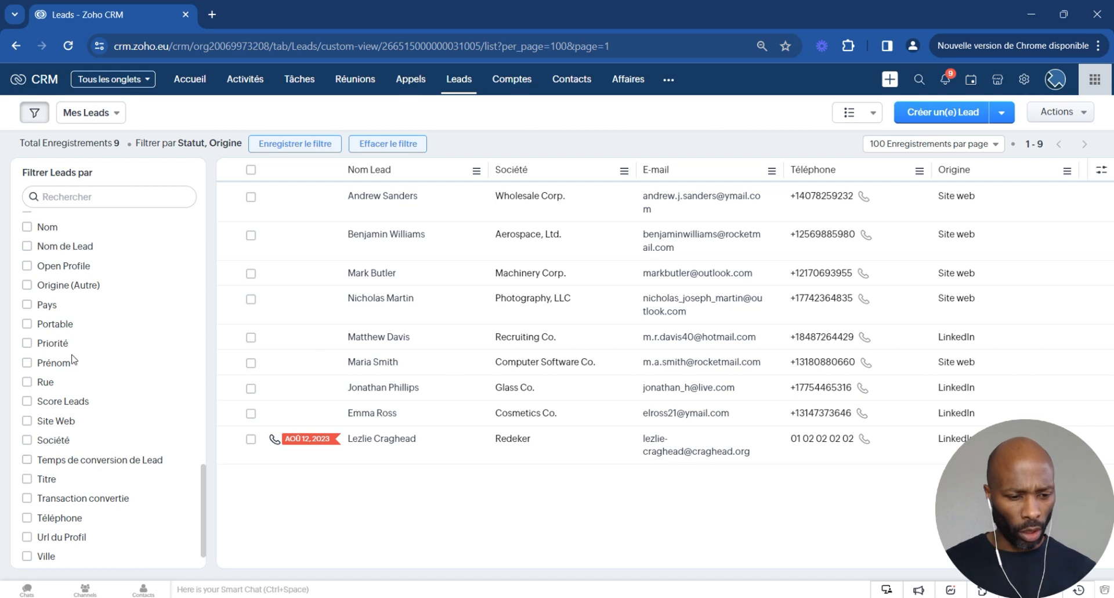
left_click(27, 518)
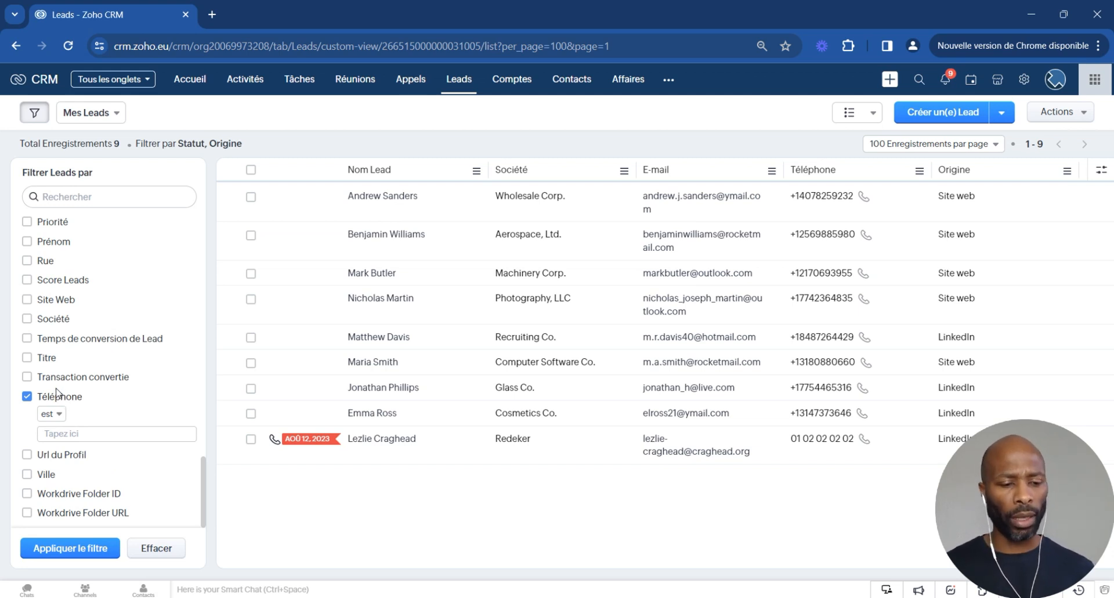
left_click(61, 414)
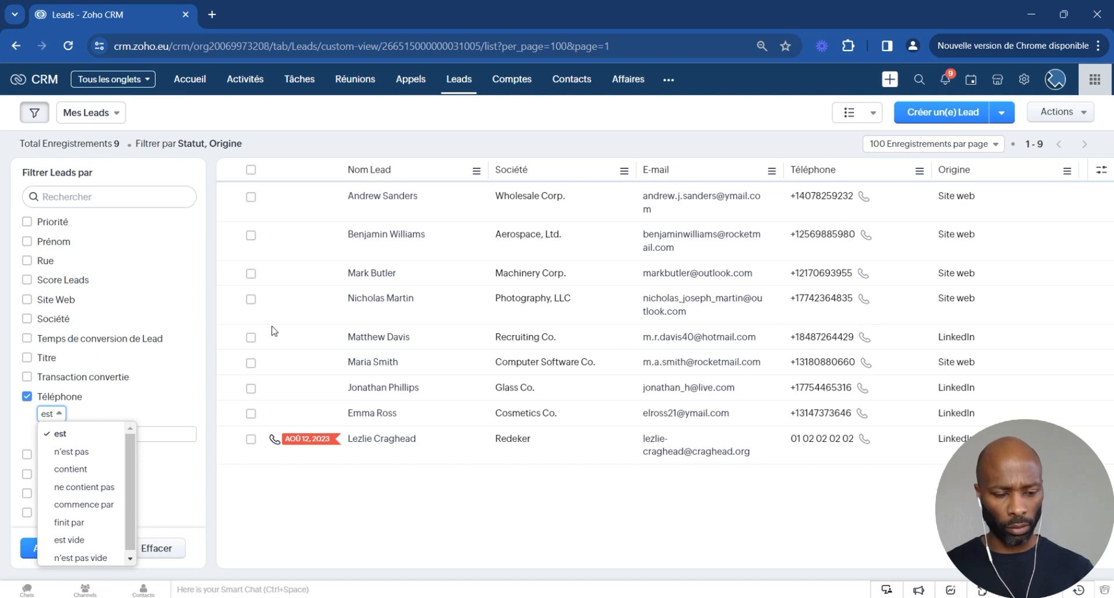
left_click(80, 522)
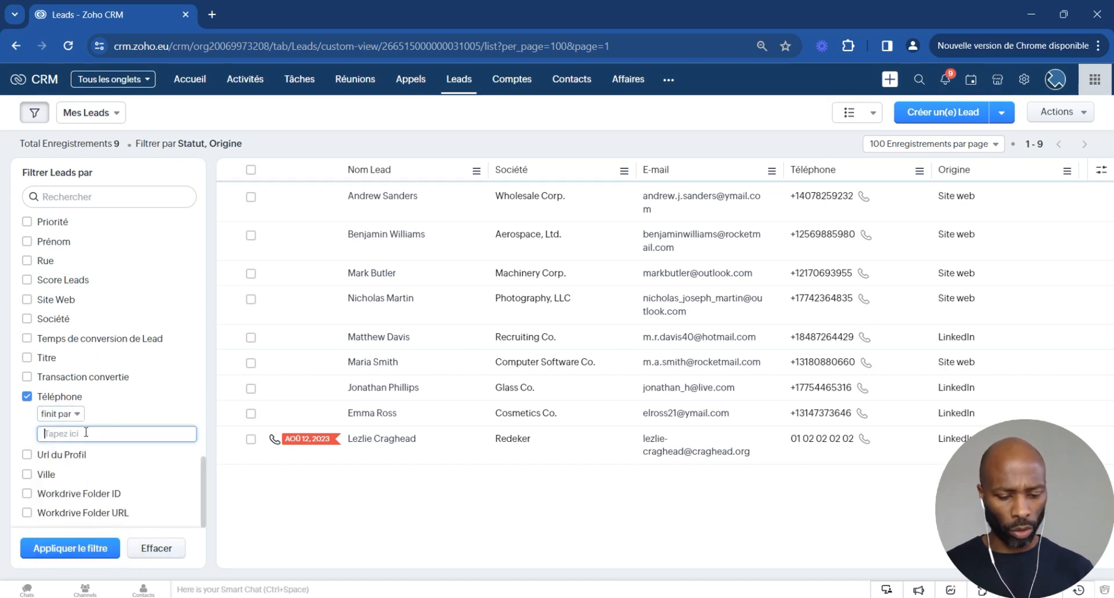
type("5")
left_click(69, 547)
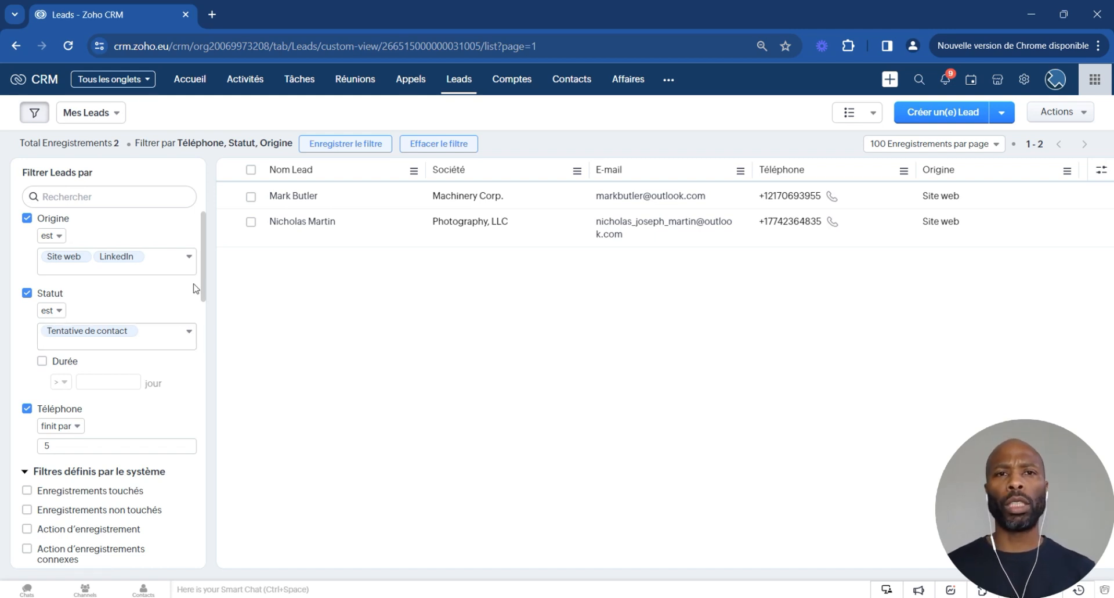
Step: Save the active filter combination as Leads Démo, and reapply that saved filter after clearing the leads list
left_click(336, 144)
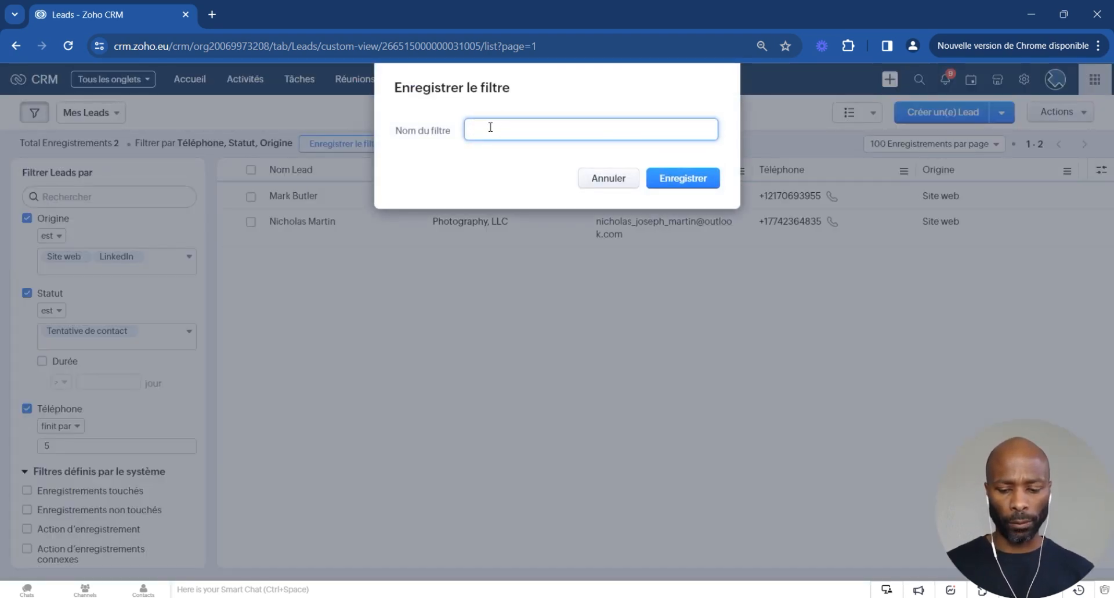
left_click(678, 177)
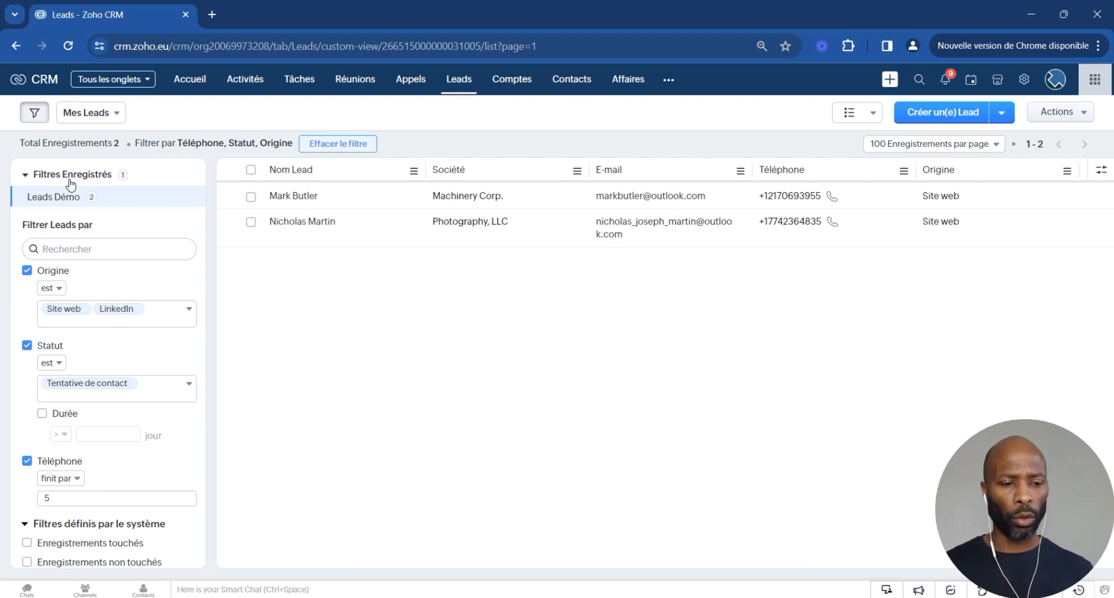
left_click(332, 146)
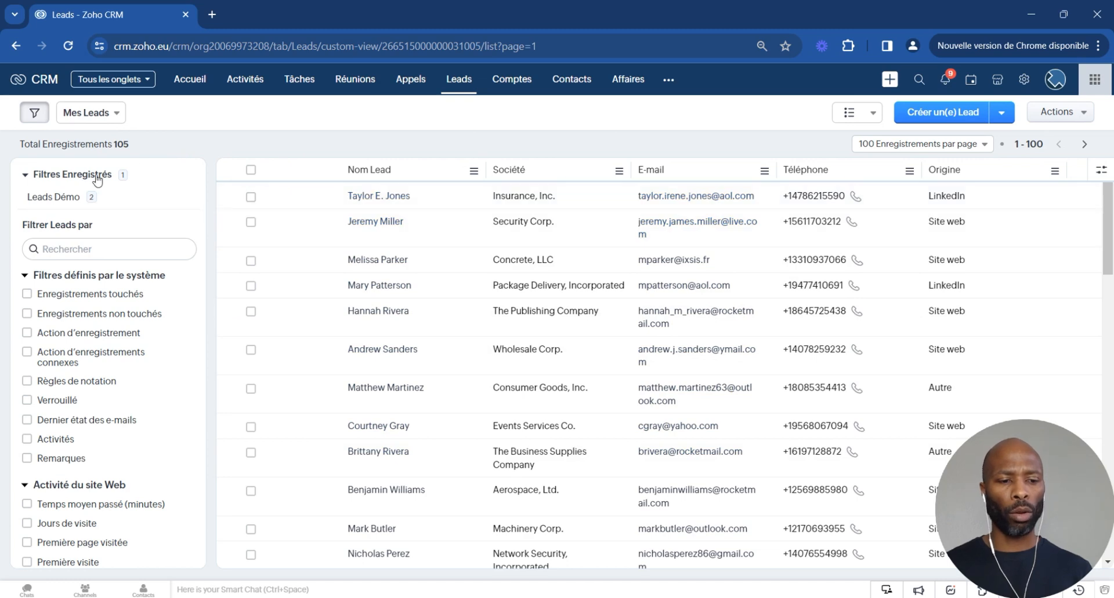
left_click(60, 200)
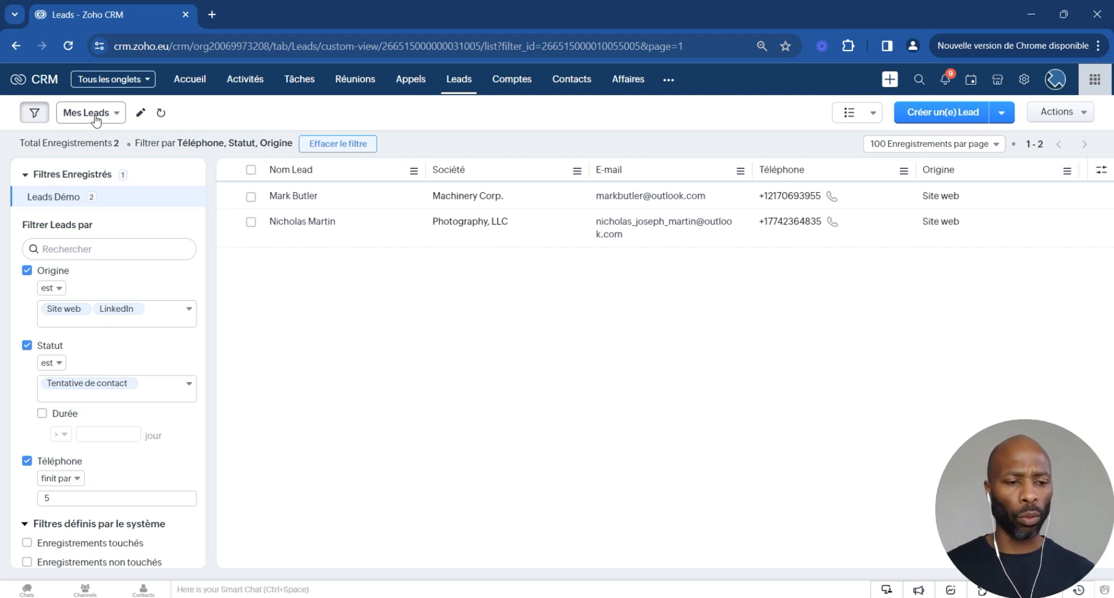
Step: Look through the available lead views and examine the column settings of the Mes Leads view
left_click(117, 116)
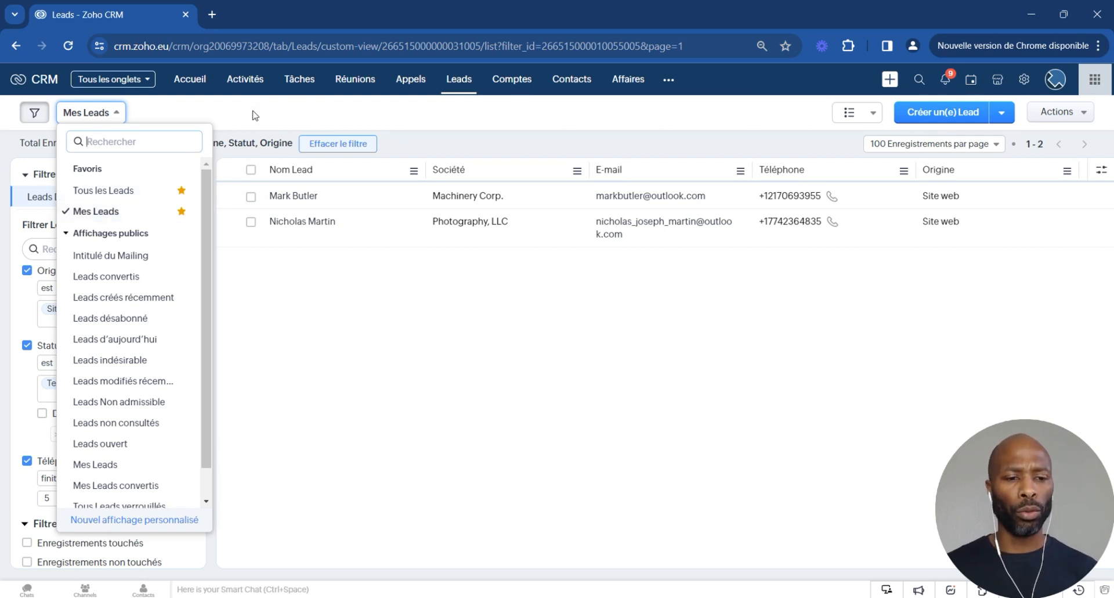
left_click(234, 123)
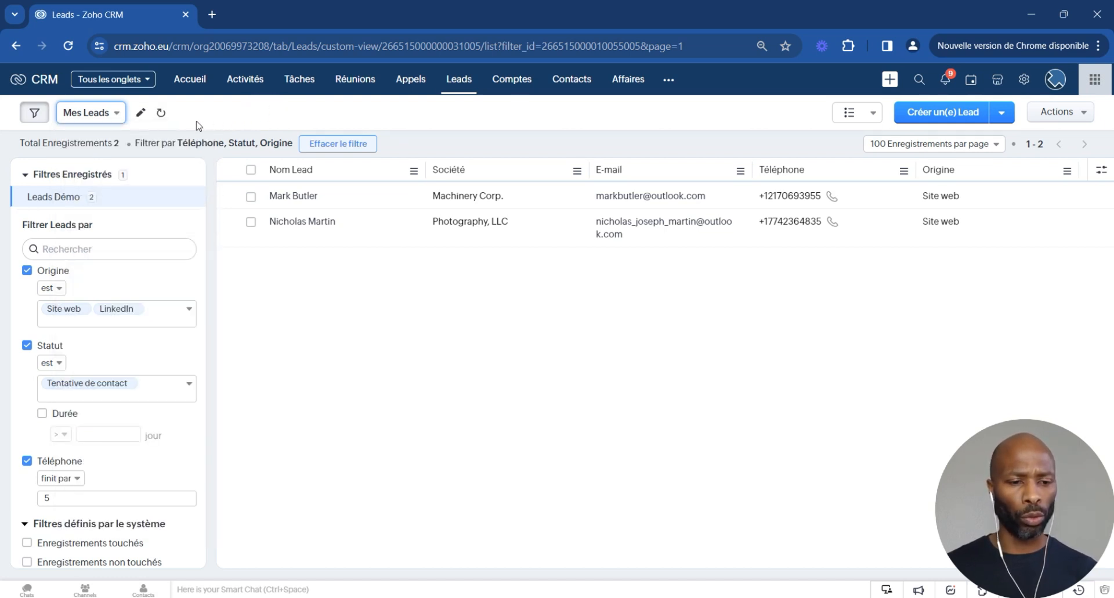
left_click(141, 117)
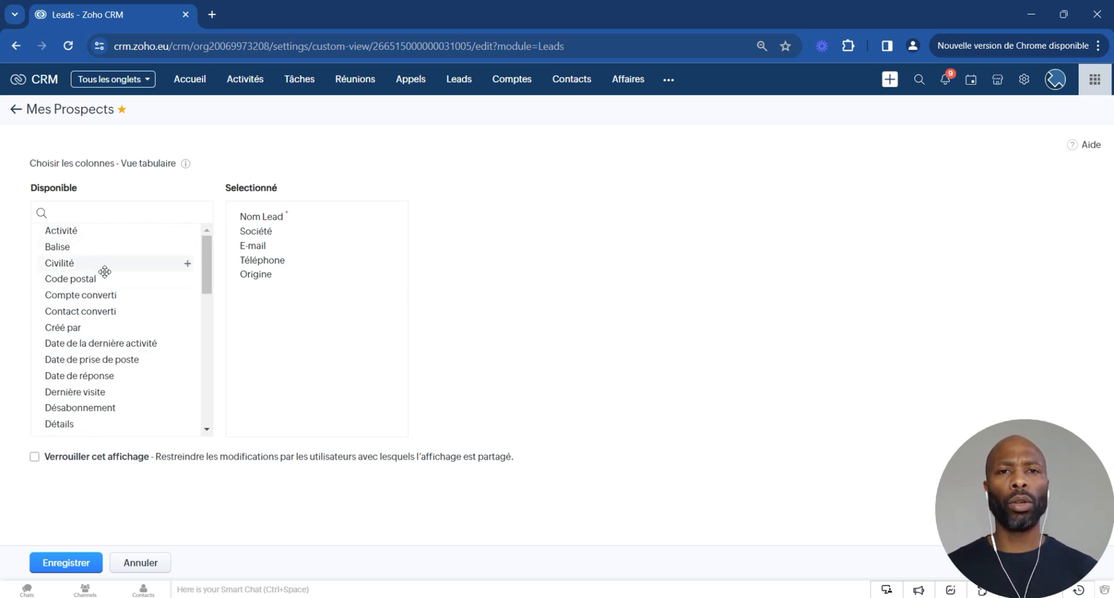
mouse_move(400, 273)
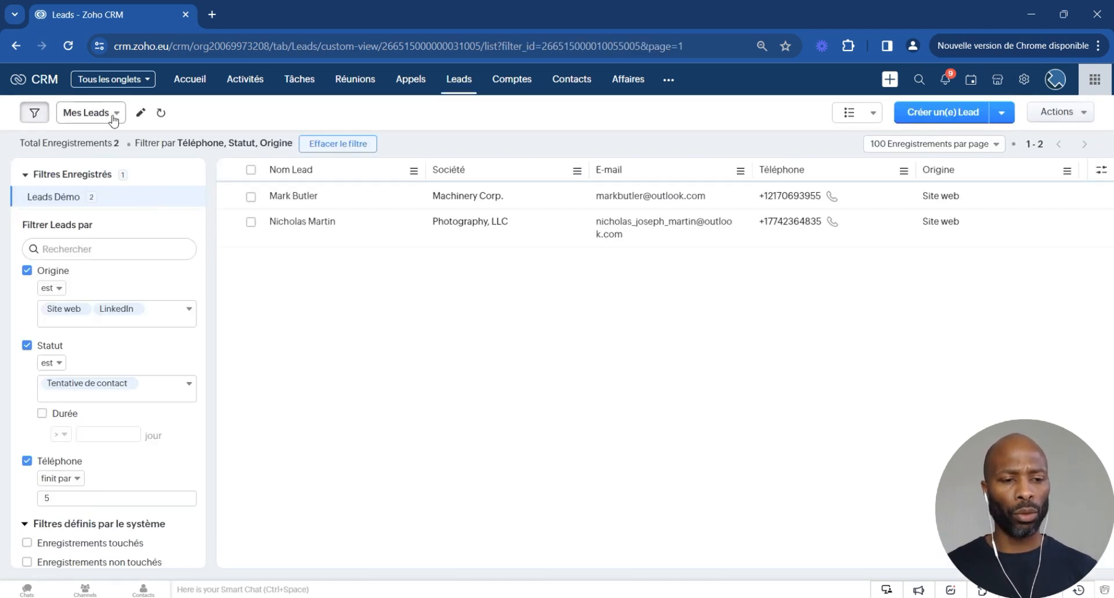
Step: Start a new custom view for the leads and name it Leads Démo 2
left_click(113, 114)
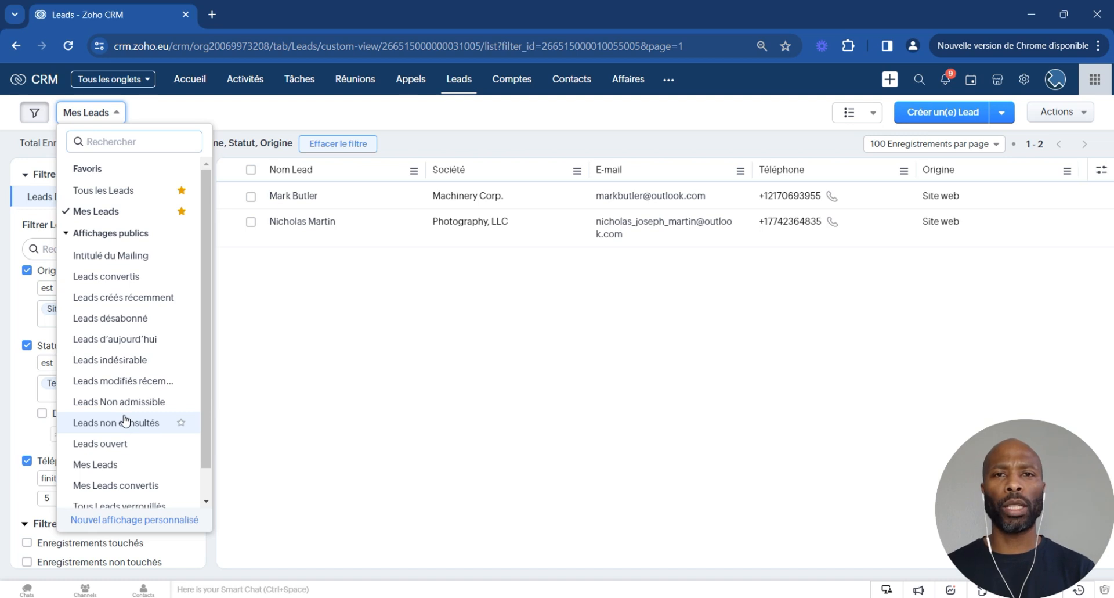
left_click(129, 522)
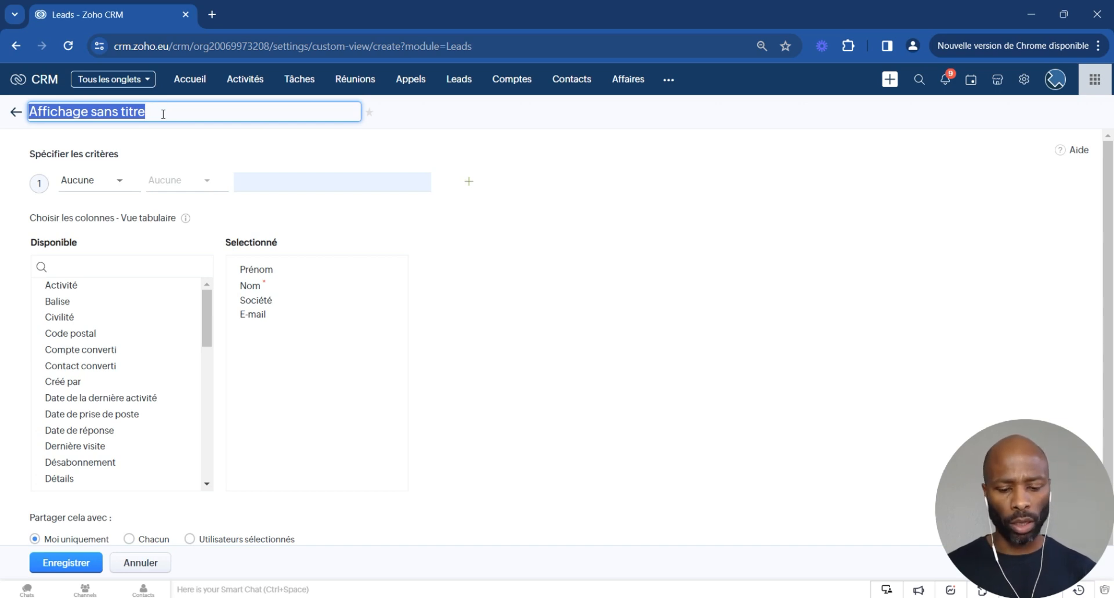
type("Lea")
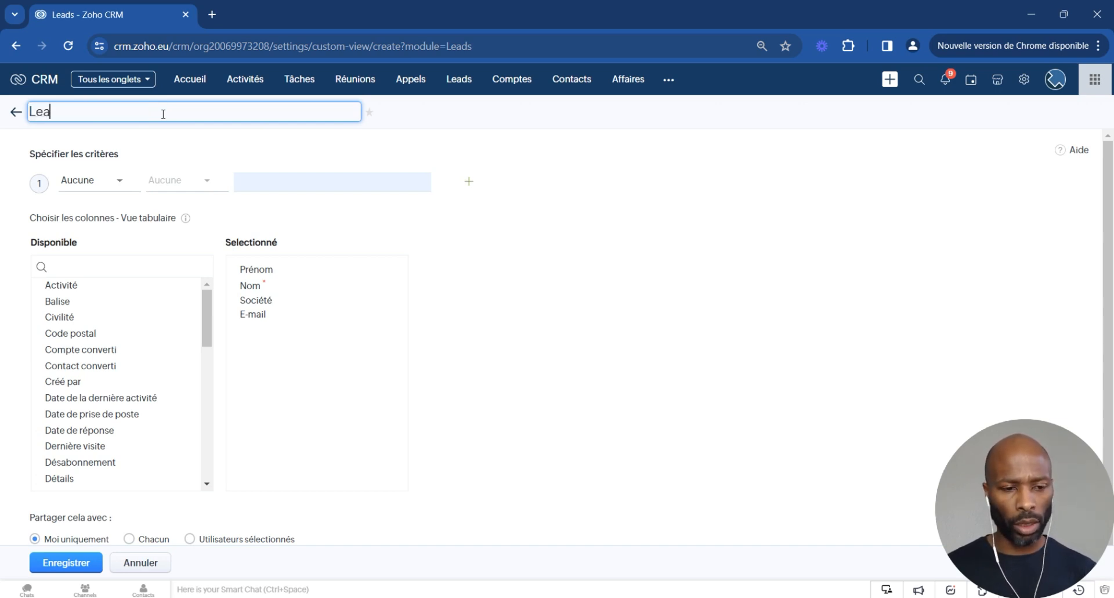
type("ds Démo 2")
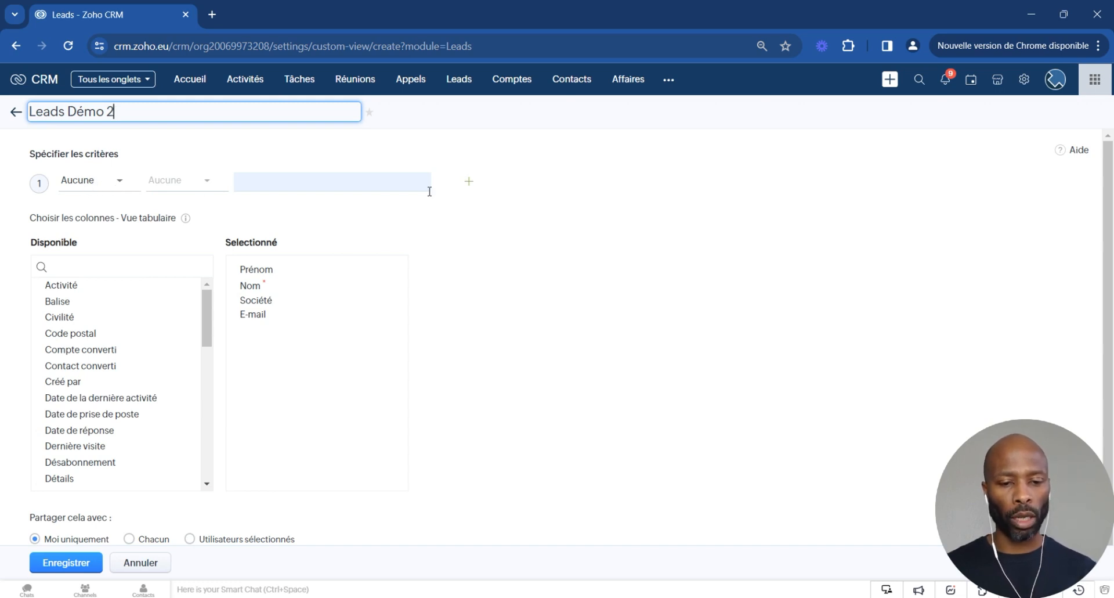
Step: Set the view's first criterion to Origine "est" with the values Site web and LinkedIn
left_click(110, 186)
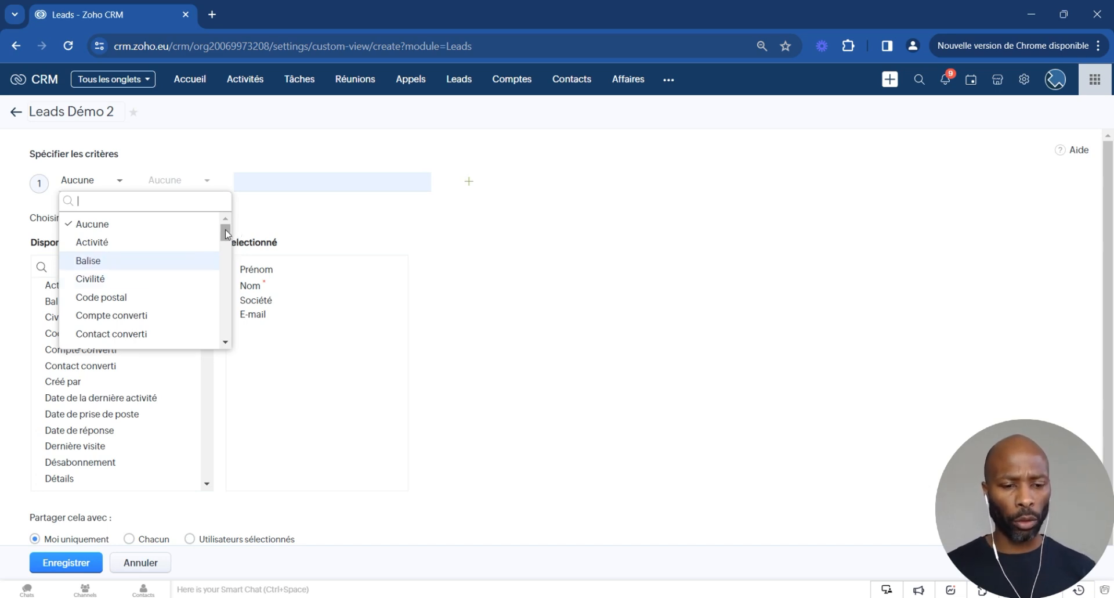
left_click_drag(226, 231, 229, 289)
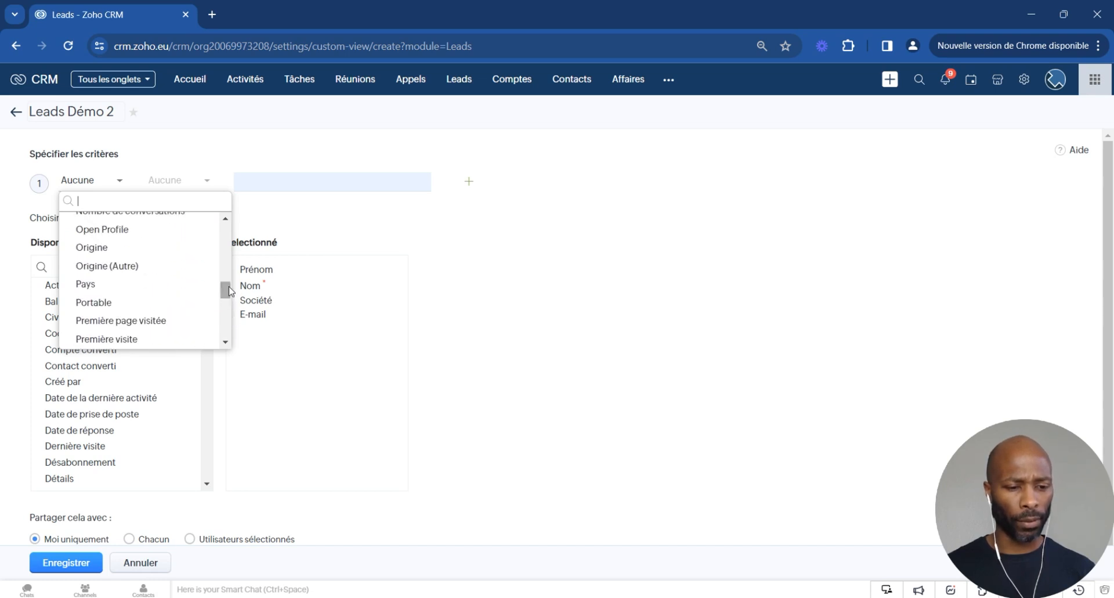
left_click(110, 246)
left_click(171, 188)
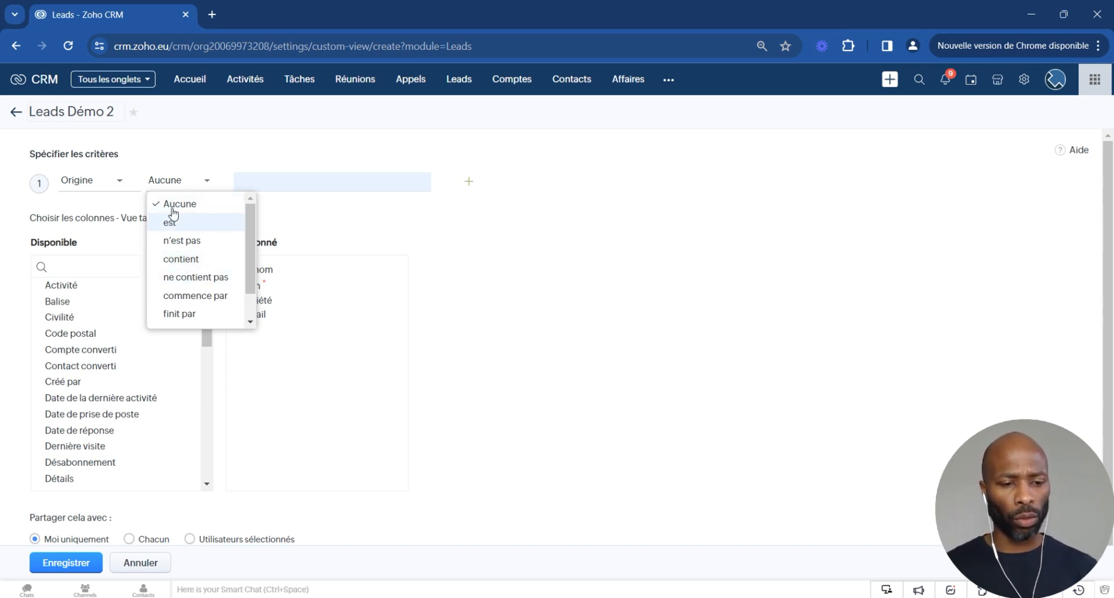
left_click(183, 222)
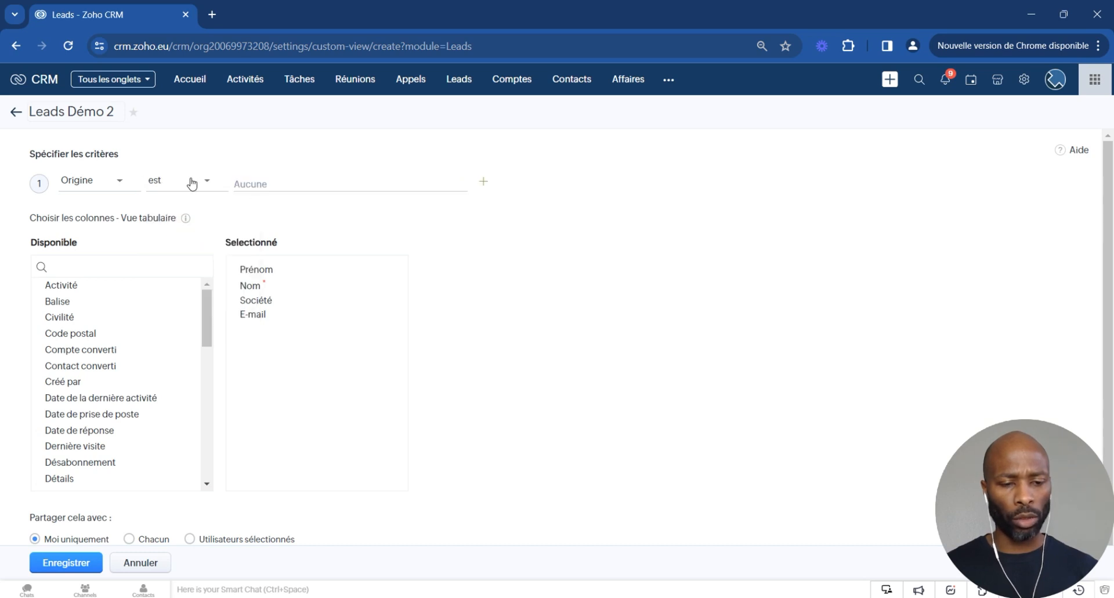
left_click(268, 183)
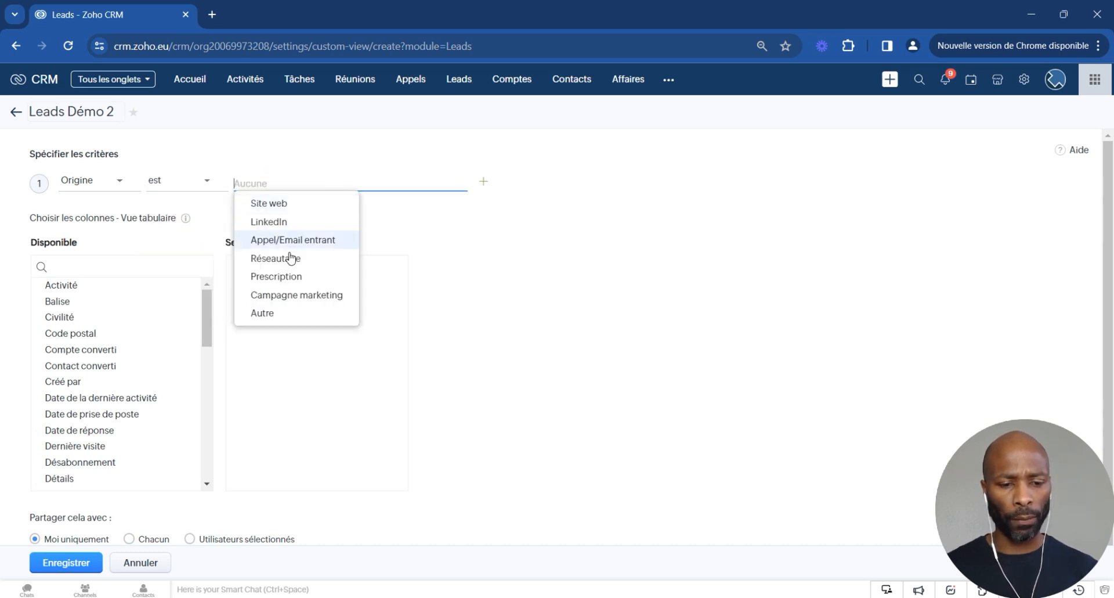
left_click(273, 204)
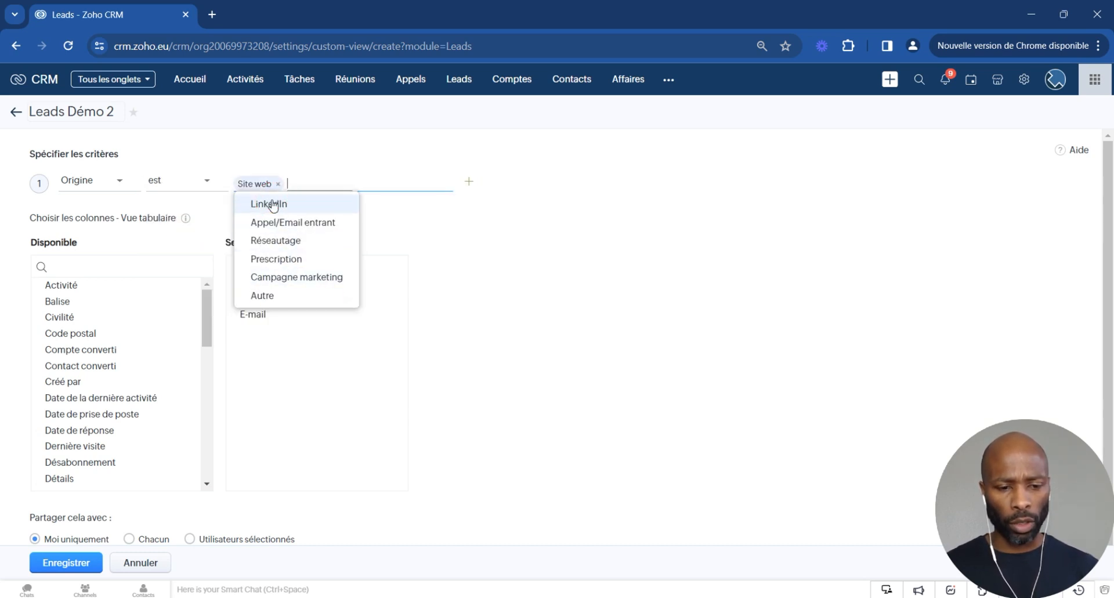
left_click(273, 205)
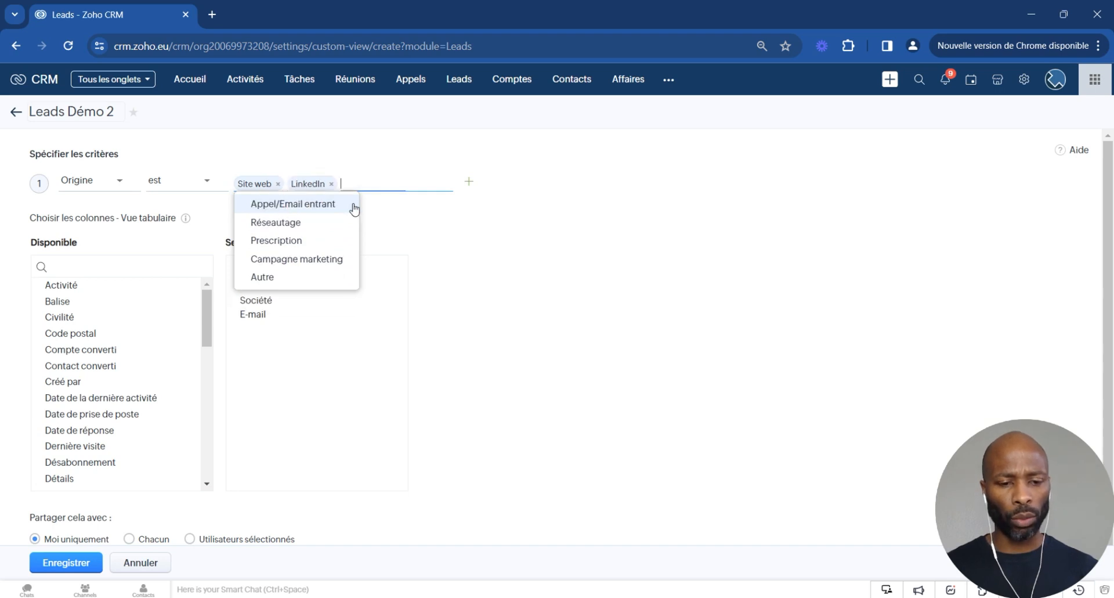
left_click(473, 219)
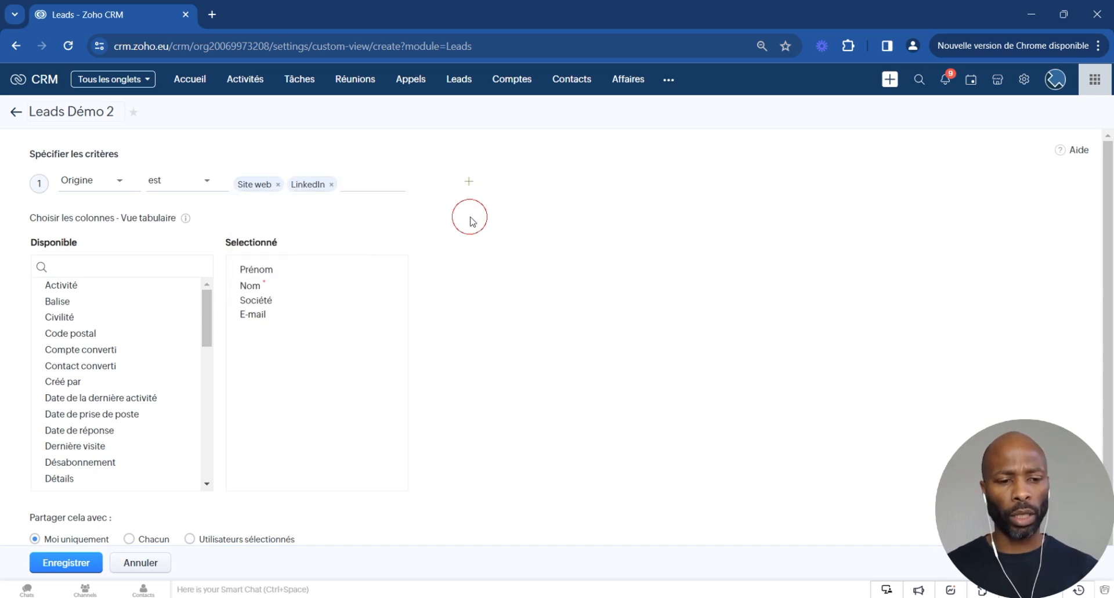
Step: Add a second criterion to the view with Statut "est" Tentative de contact
left_click(469, 181)
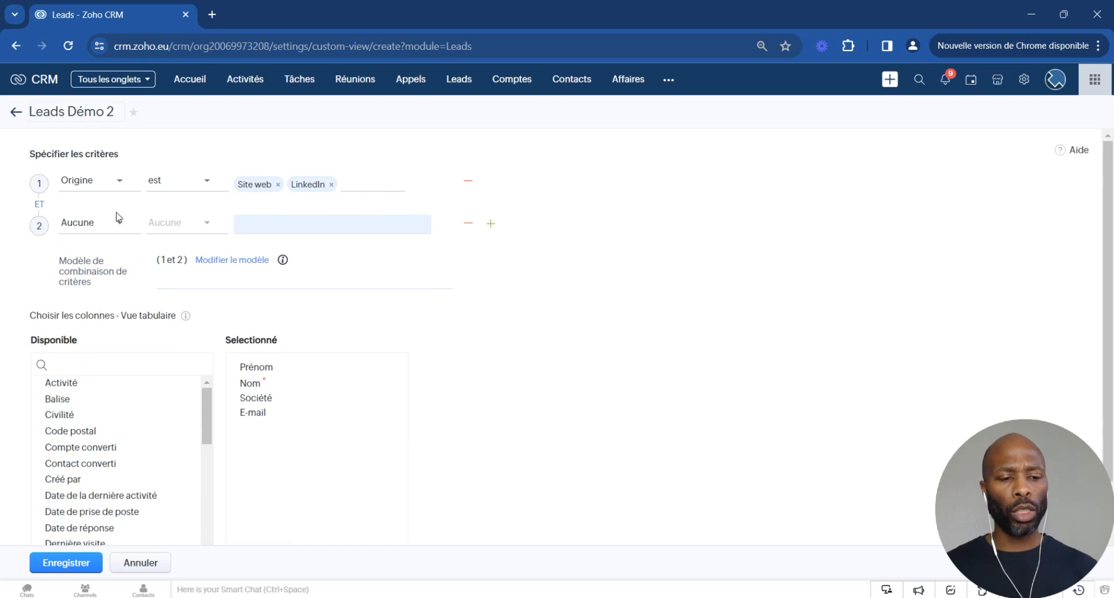
left_click(97, 226)
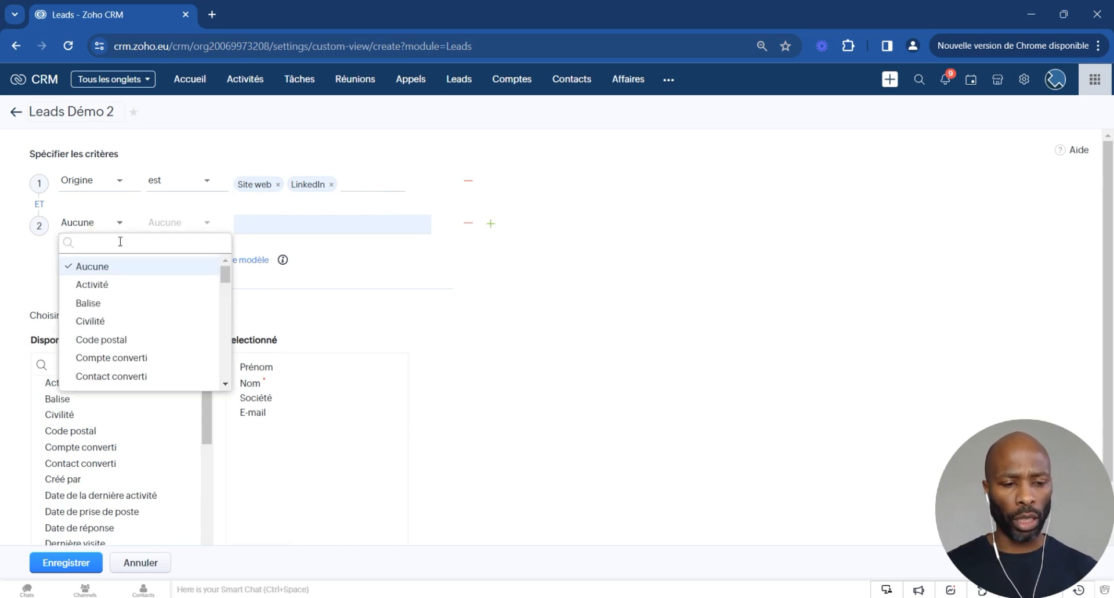
type("sta")
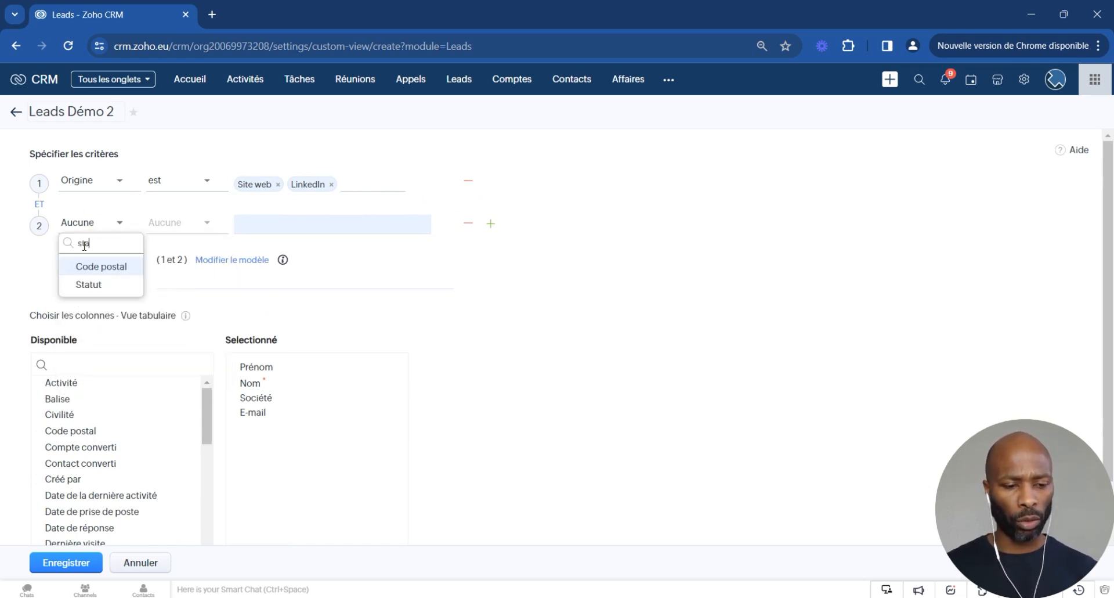
left_click(88, 284)
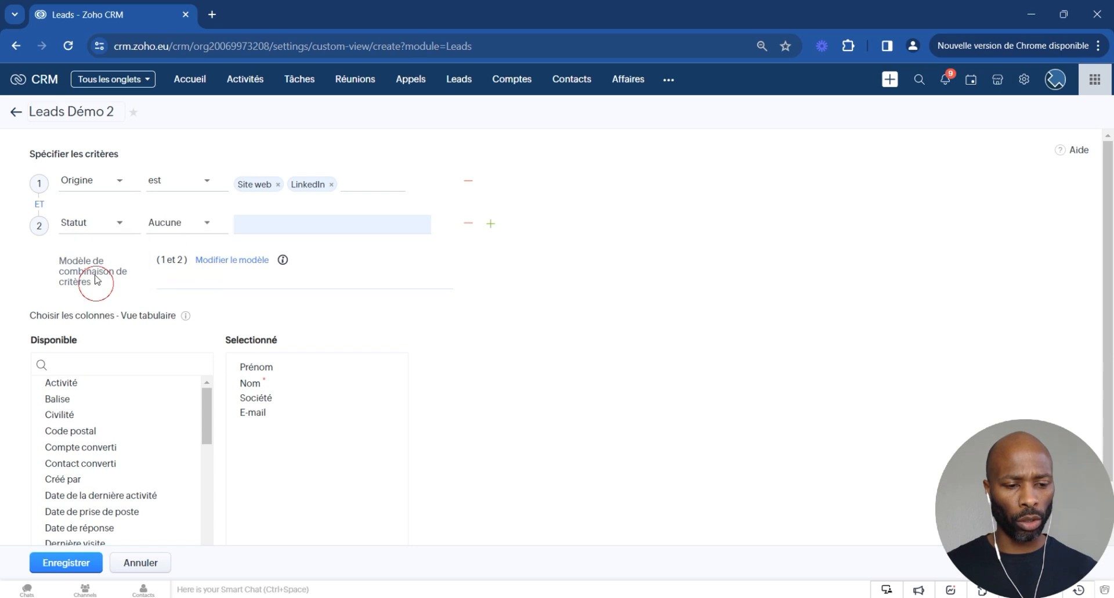
left_click(172, 226)
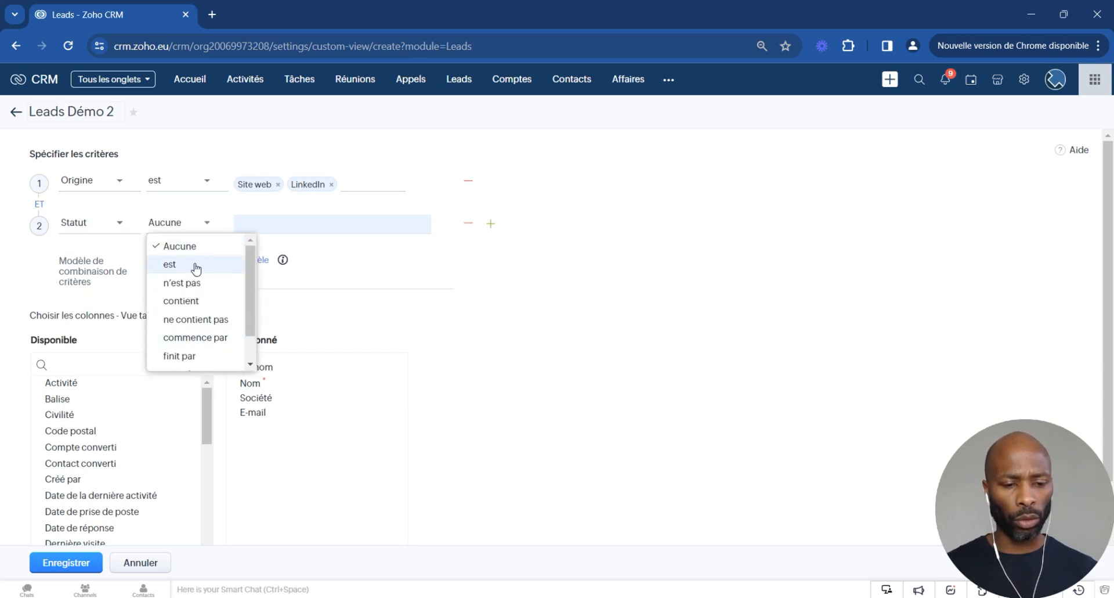
left_click(196, 266)
left_click(278, 224)
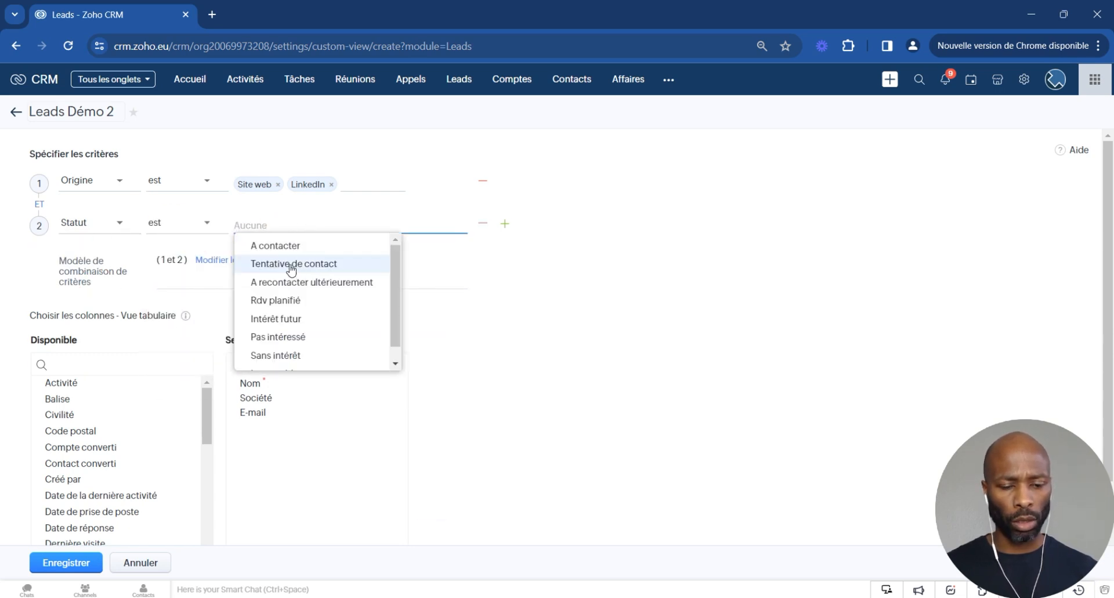
left_click(291, 265)
left_click(533, 208)
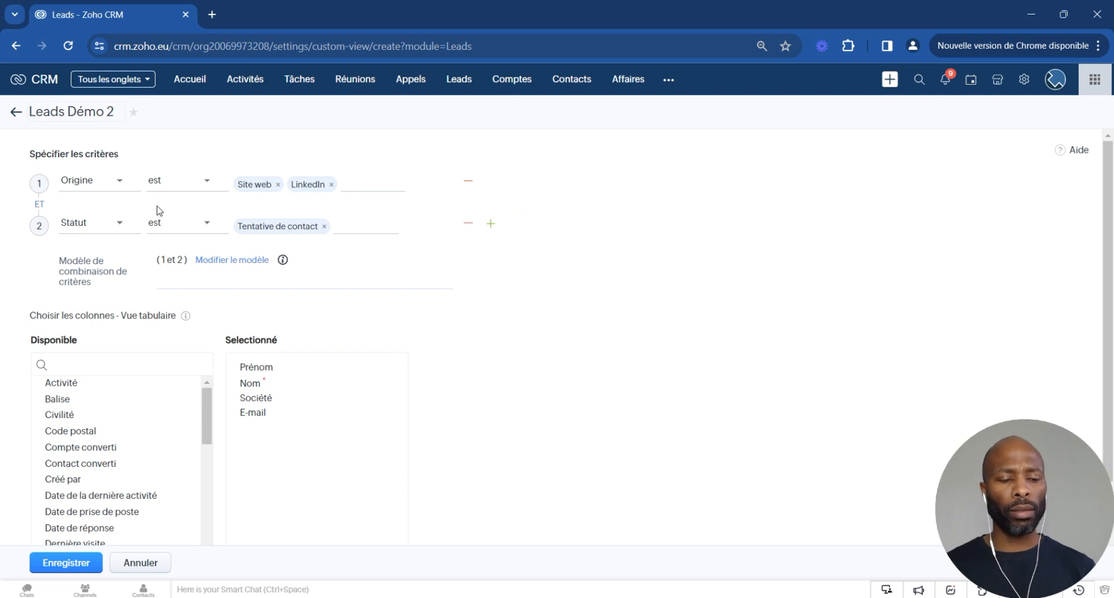
Step: Combine the view's Origine and Statut criteria with OU instead of ET
left_click(40, 208)
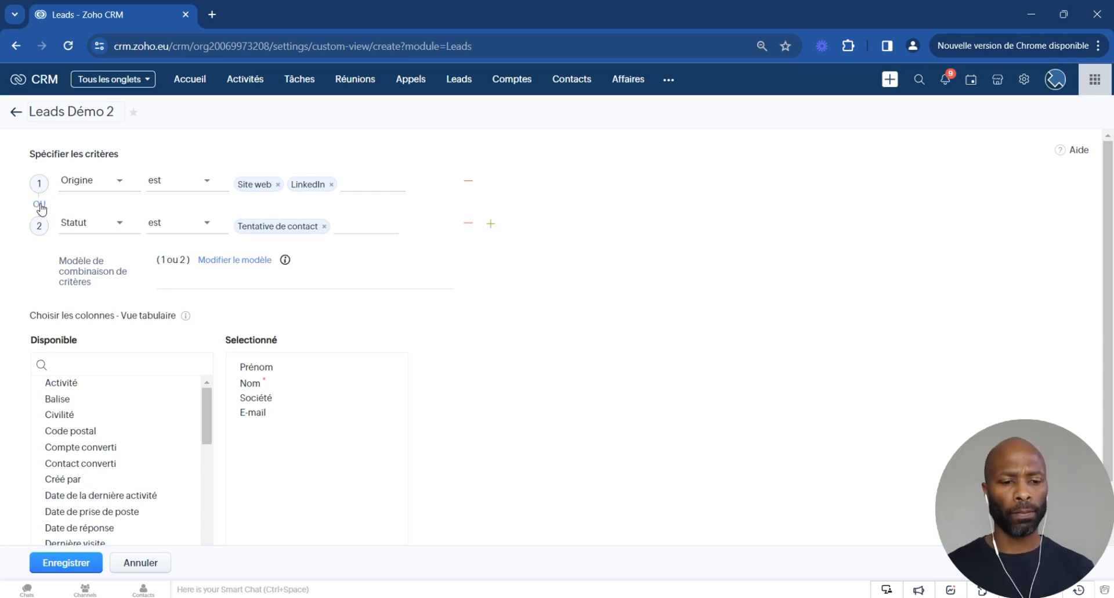
left_click_drag(155, 265, 188, 260)
left_click(173, 257)
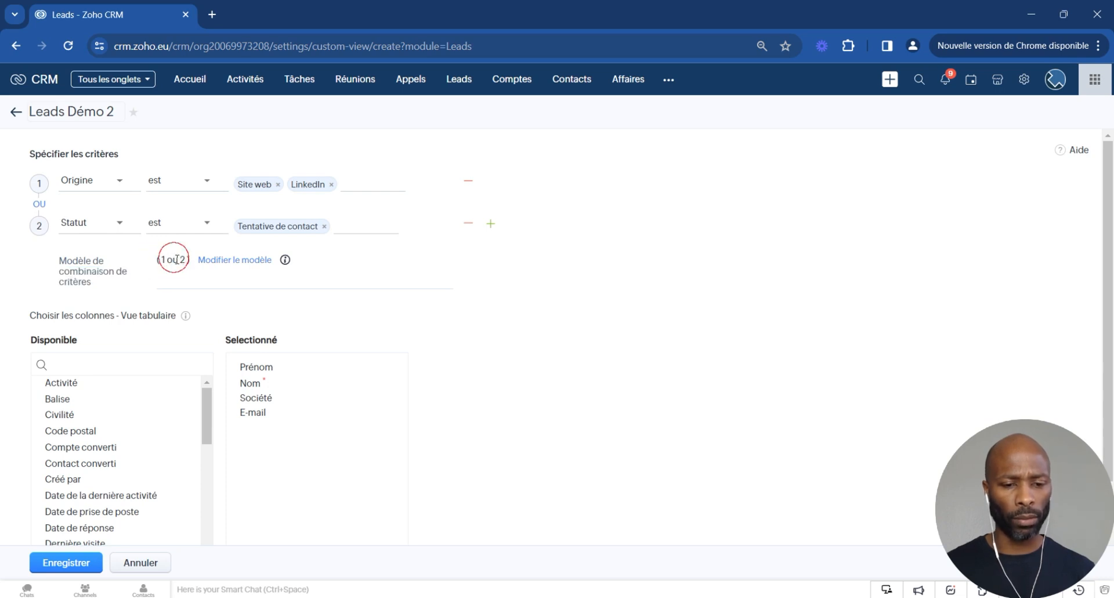
left_click(484, 258)
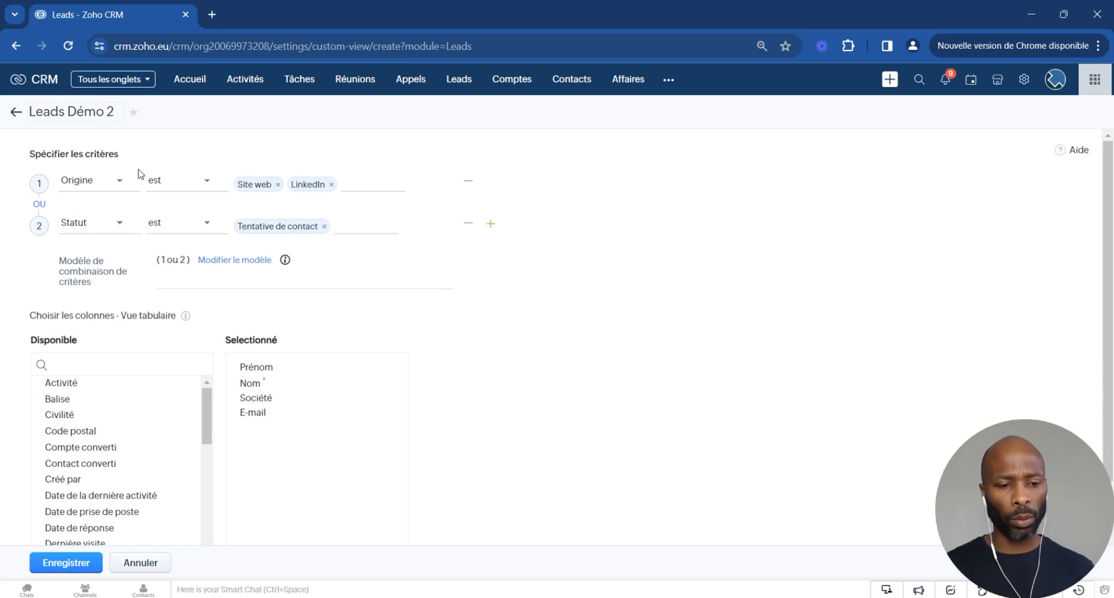
Step: Remove LinkedIn from the first criterion and redefine the second criterion as Origine "est" LinkedIn
left_click(332, 185)
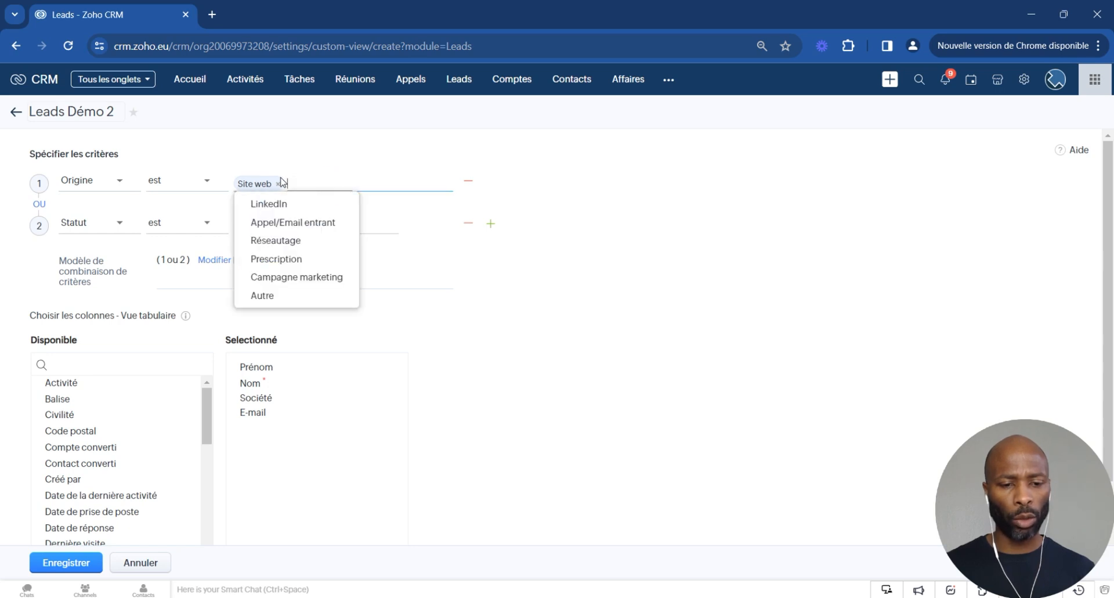
left_click(538, 190)
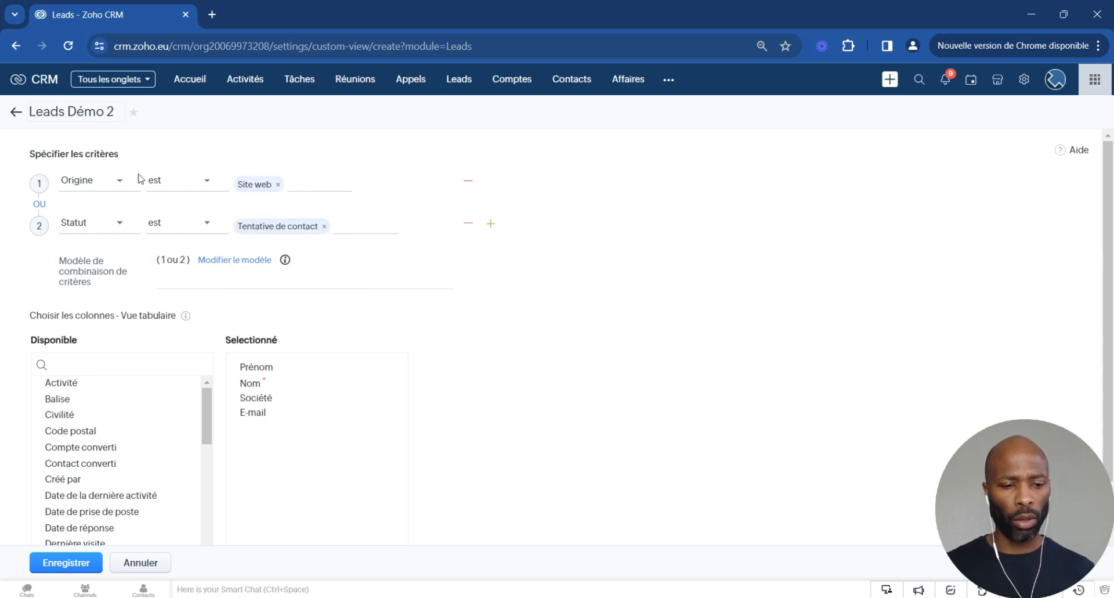
left_click(105, 225)
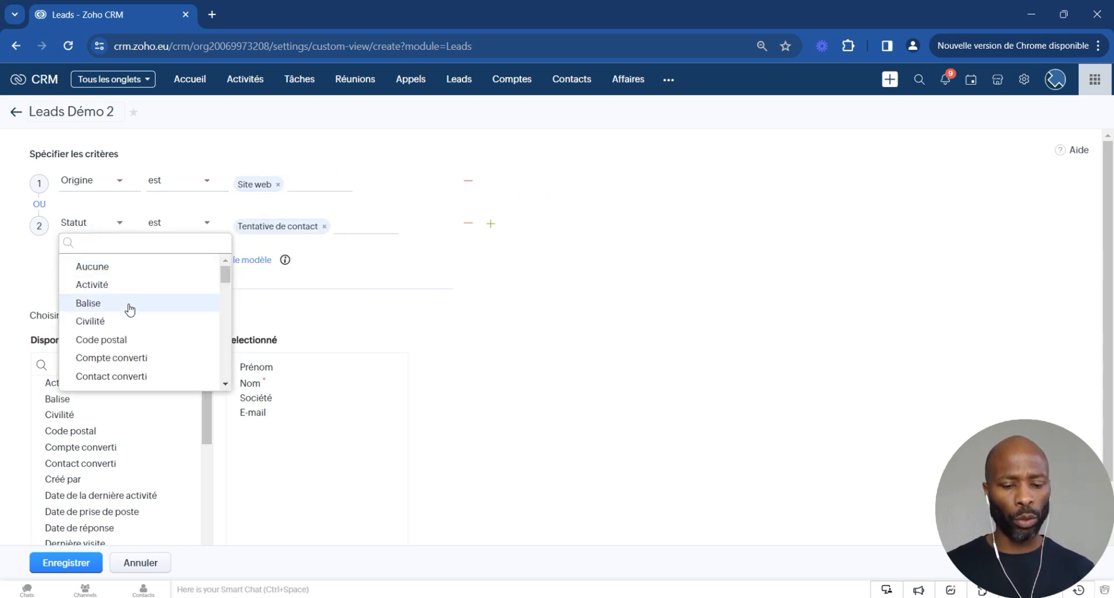
type("ori")
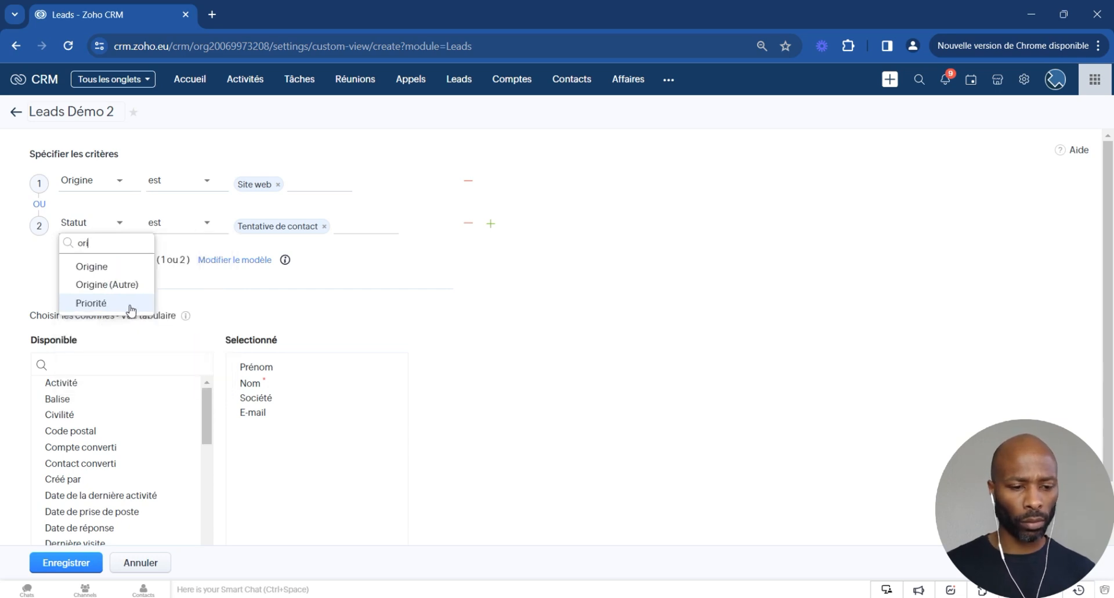
left_click(123, 271)
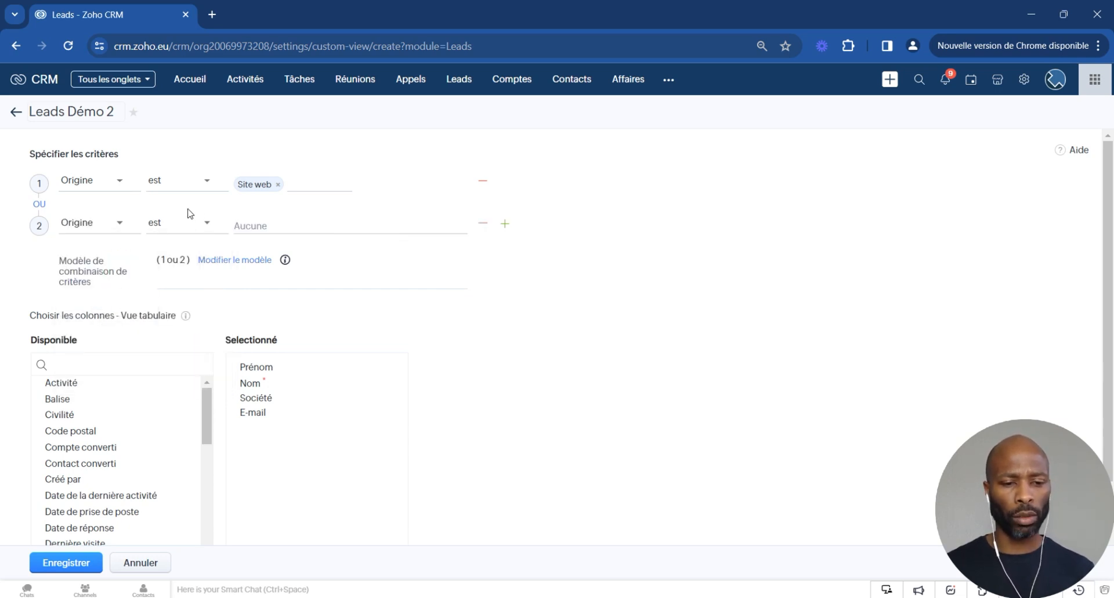
left_click(250, 225)
left_click(268, 263)
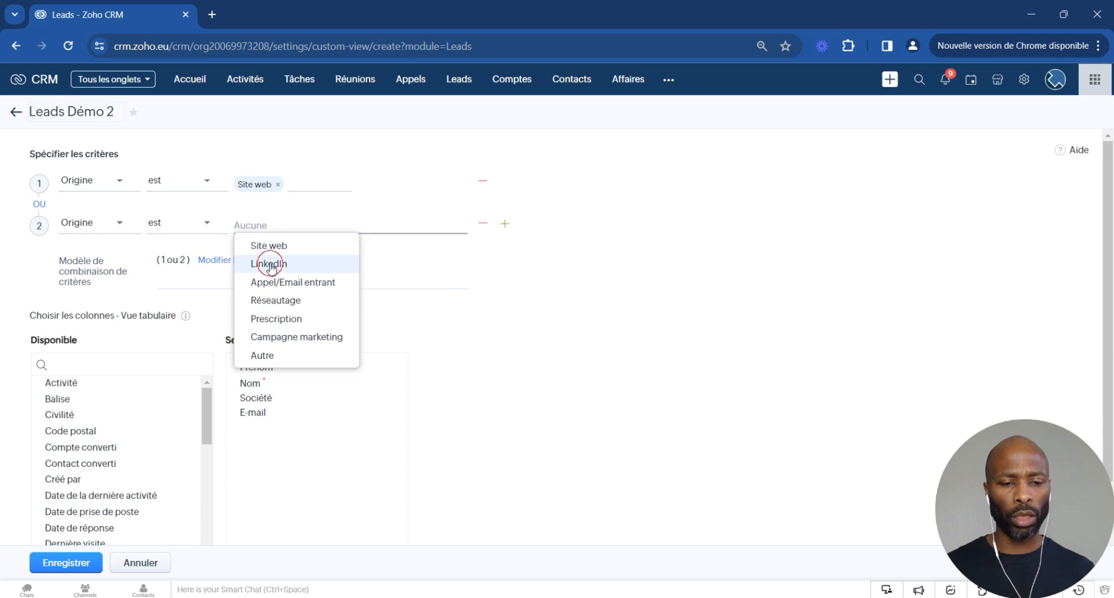
left_click(13, 202)
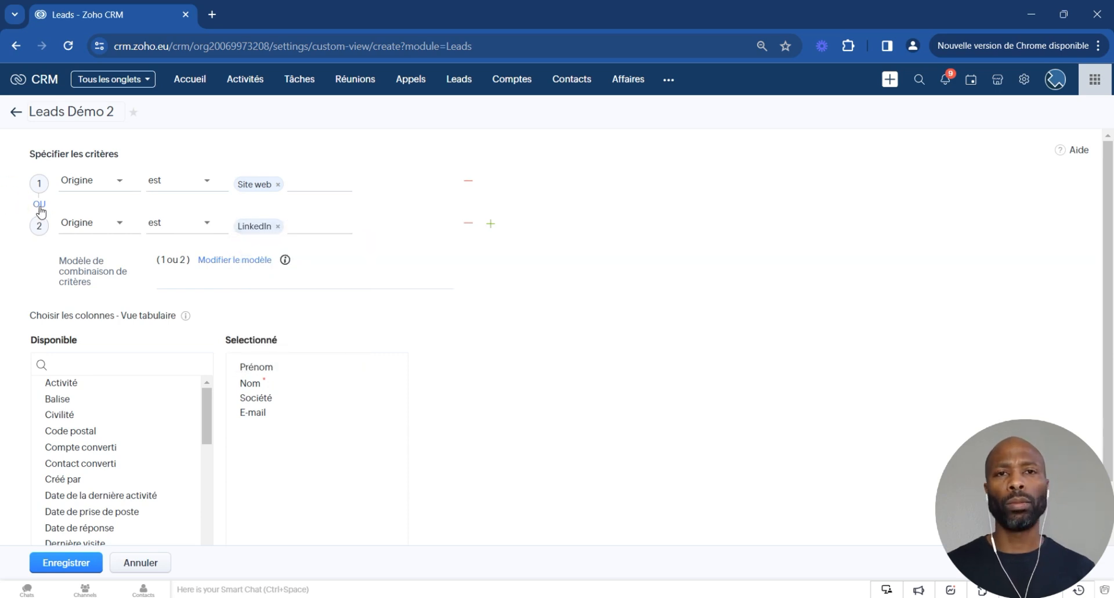
Step: Add a third criterion, linked with ET, for Statut "est" Tentative de contact
left_click(491, 224)
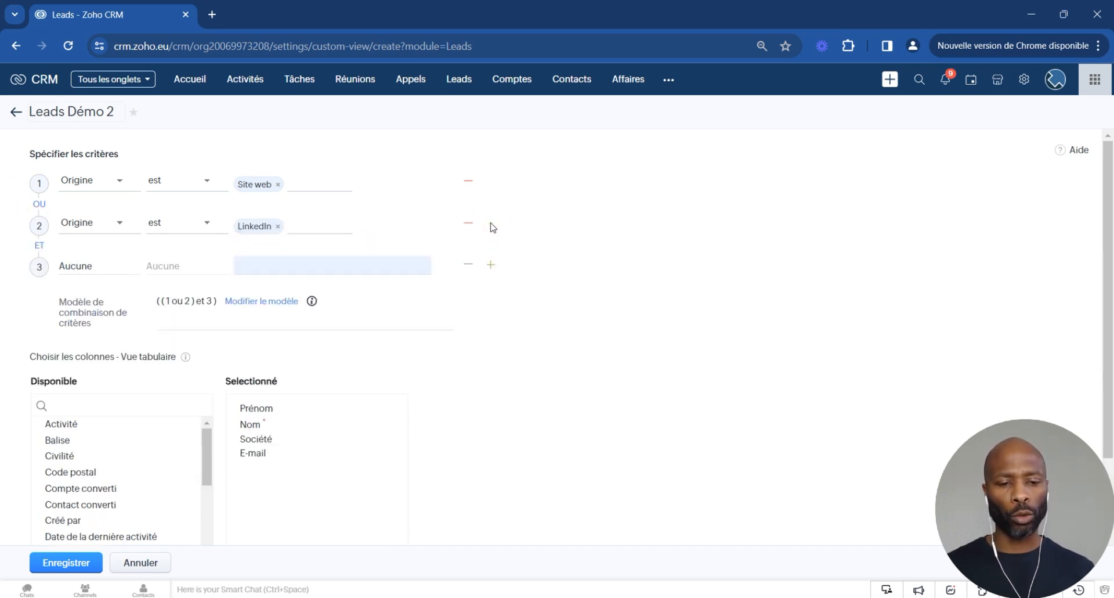
left_click(82, 267)
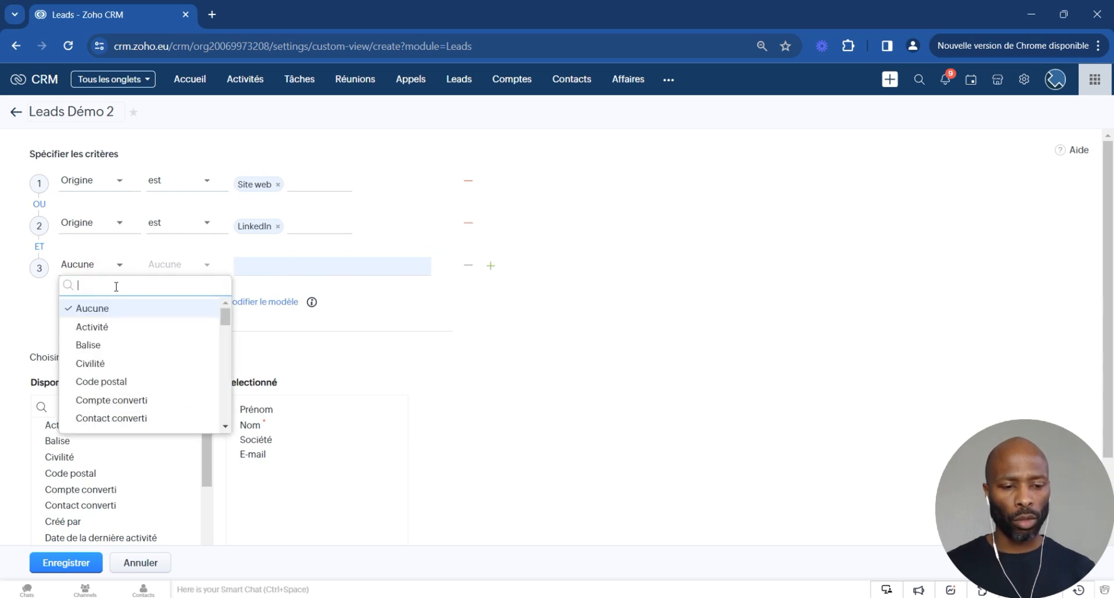
type("sta")
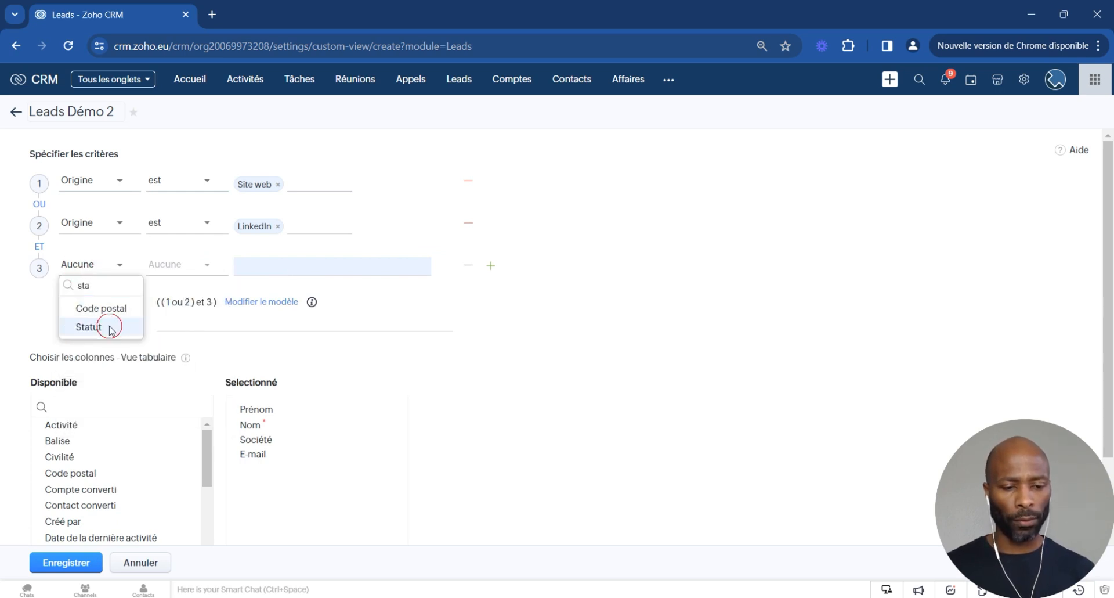
left_click(96, 326)
left_click(175, 268)
left_click(186, 303)
left_click(243, 270)
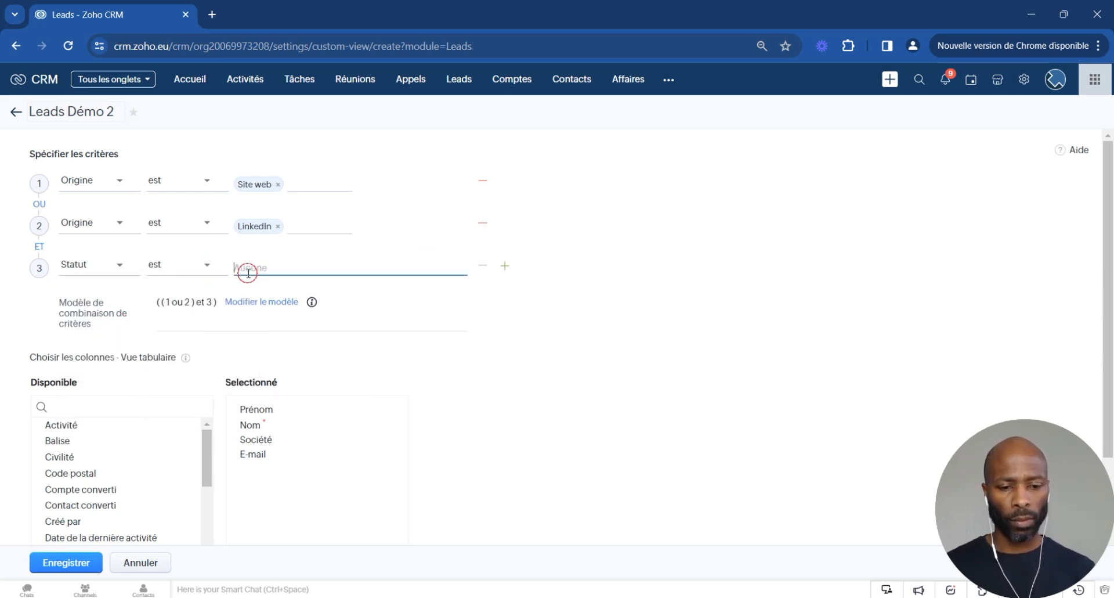
left_click(290, 306)
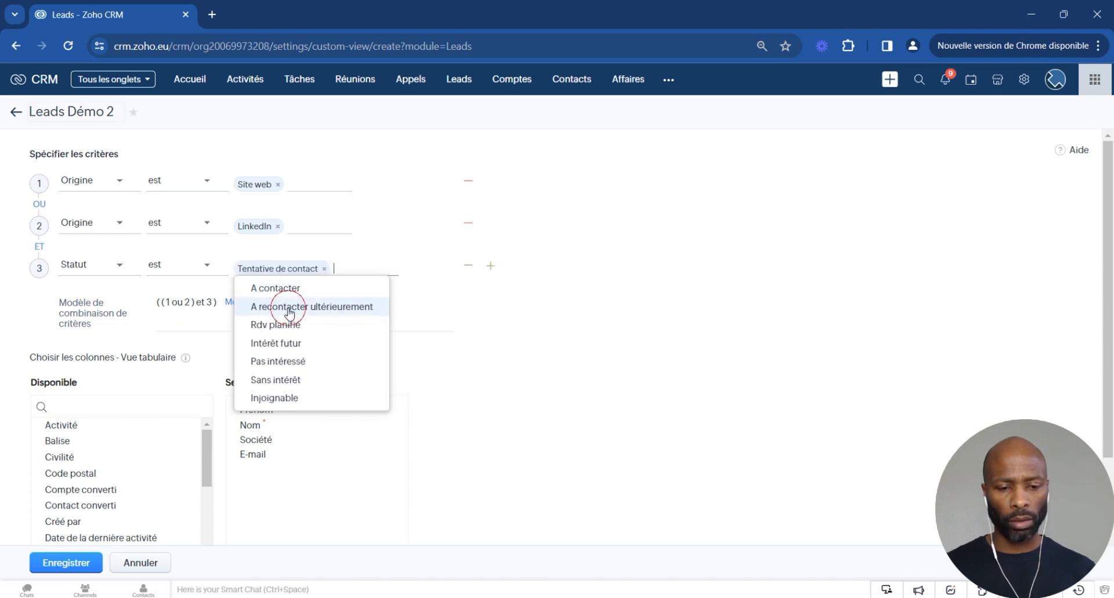
left_click(553, 280)
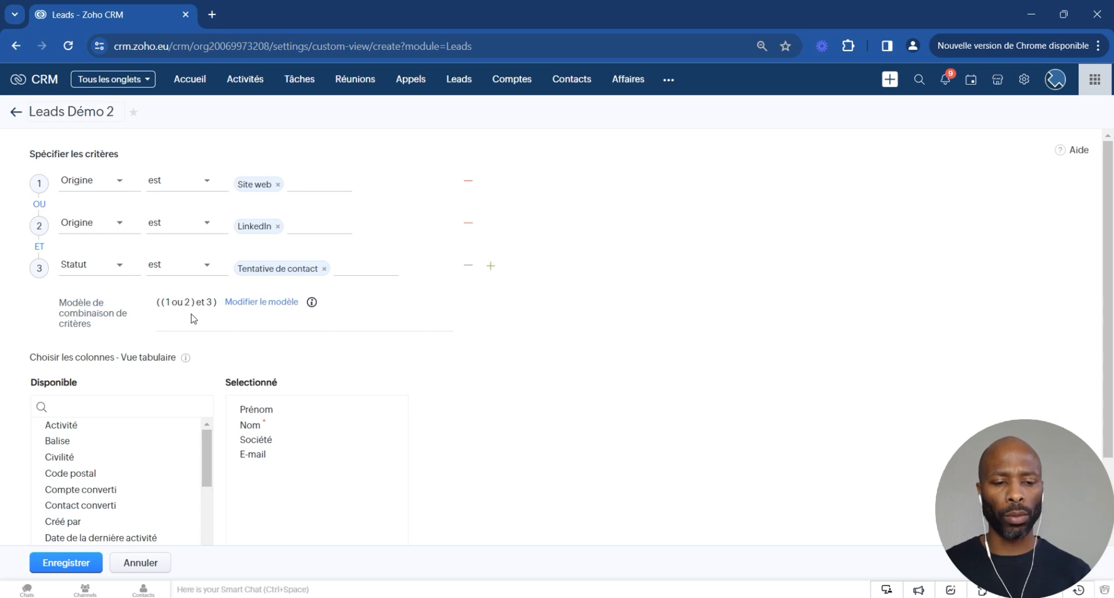
left_click(262, 301)
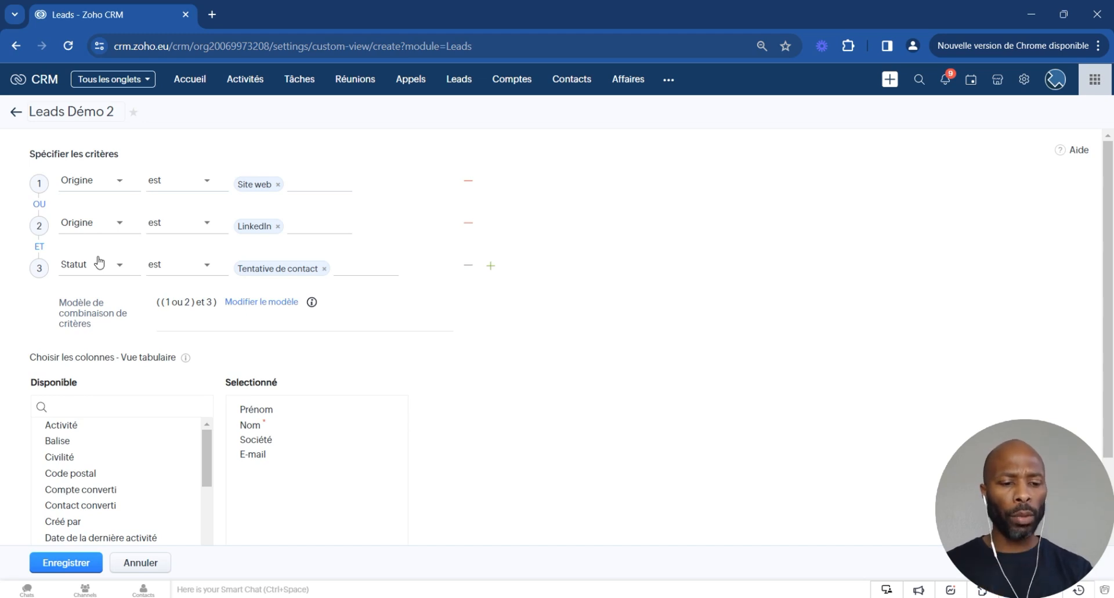
Step: Remove the E-mail column from the view's selected columns and add the Origine column
scroll(100, 262, "down", 3)
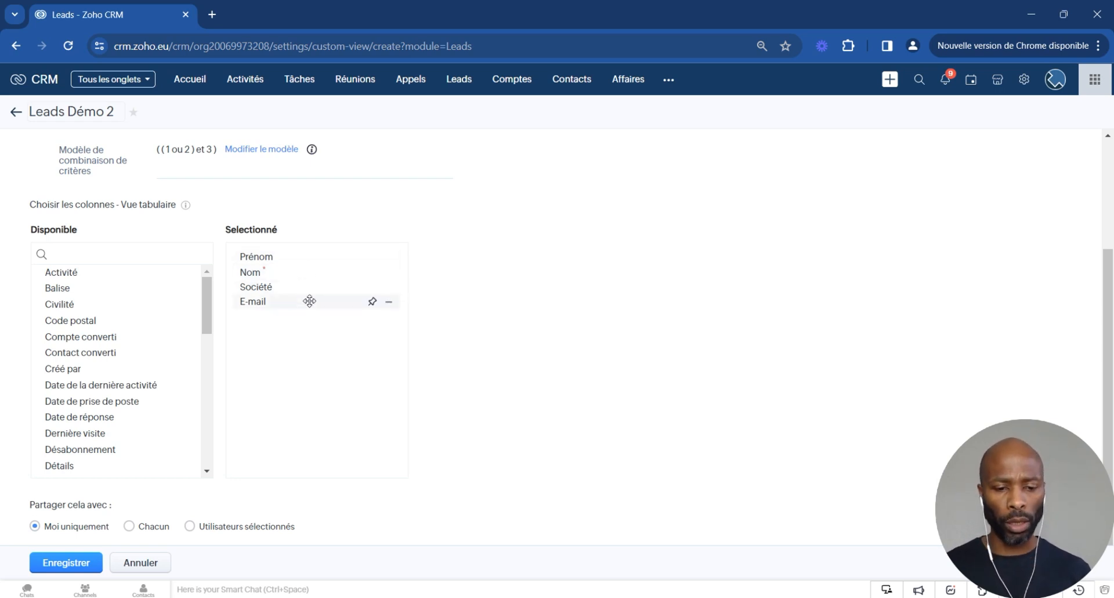
left_click(388, 302)
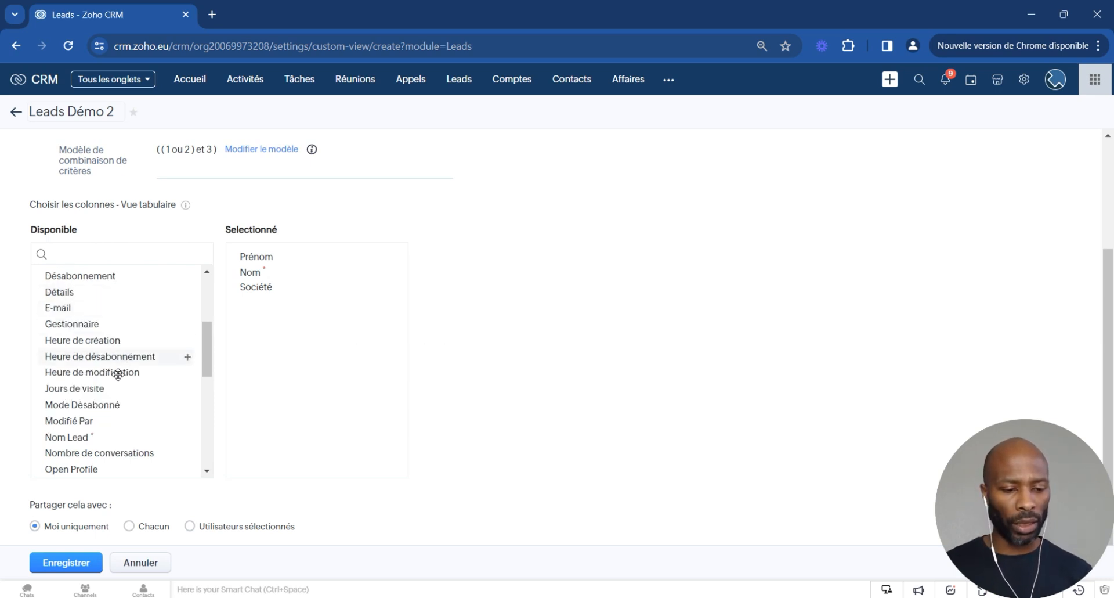
left_click_drag(208, 344, 208, 396)
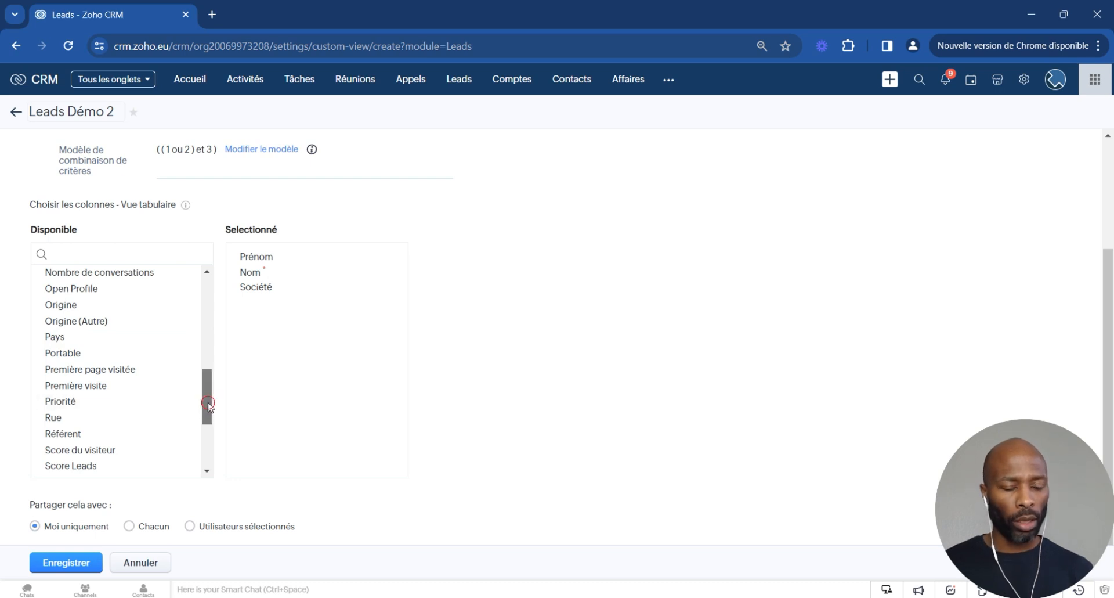
scroll(210, 397, "up", 1)
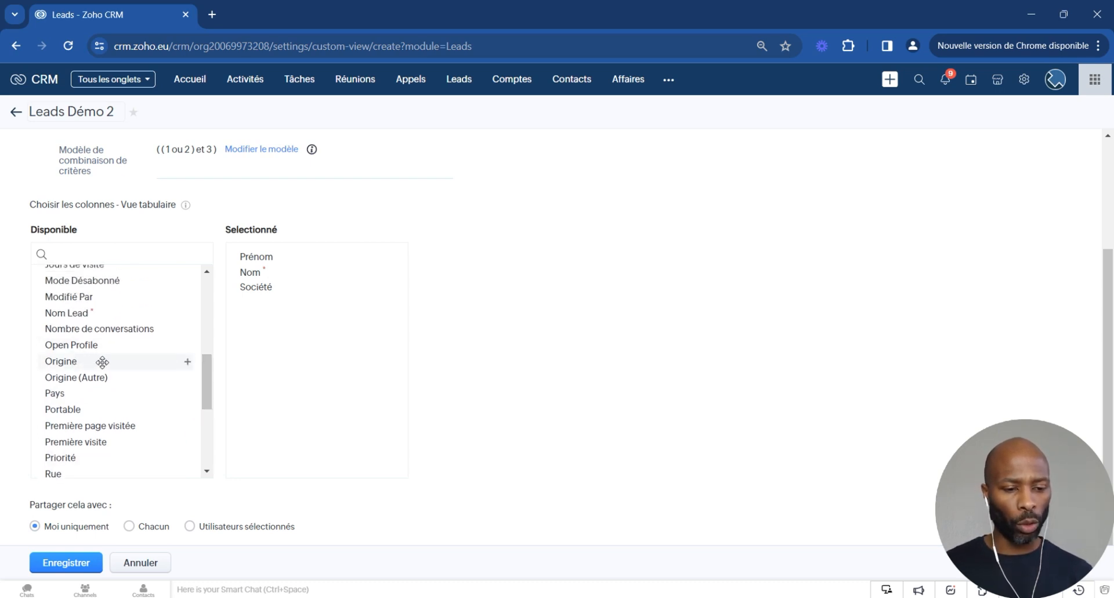
left_click(187, 362)
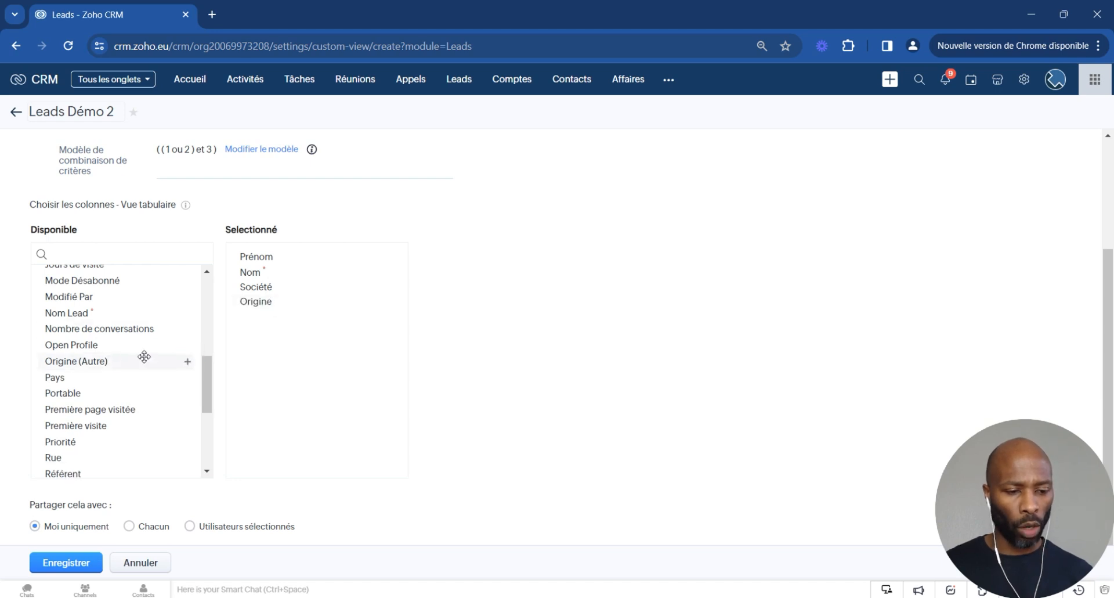
Step: Add the Heure de création column at the end and the E-mail column between Origine and Heure de création
scroll(206, 377, "up", 2)
scroll(208, 367, "up", 1)
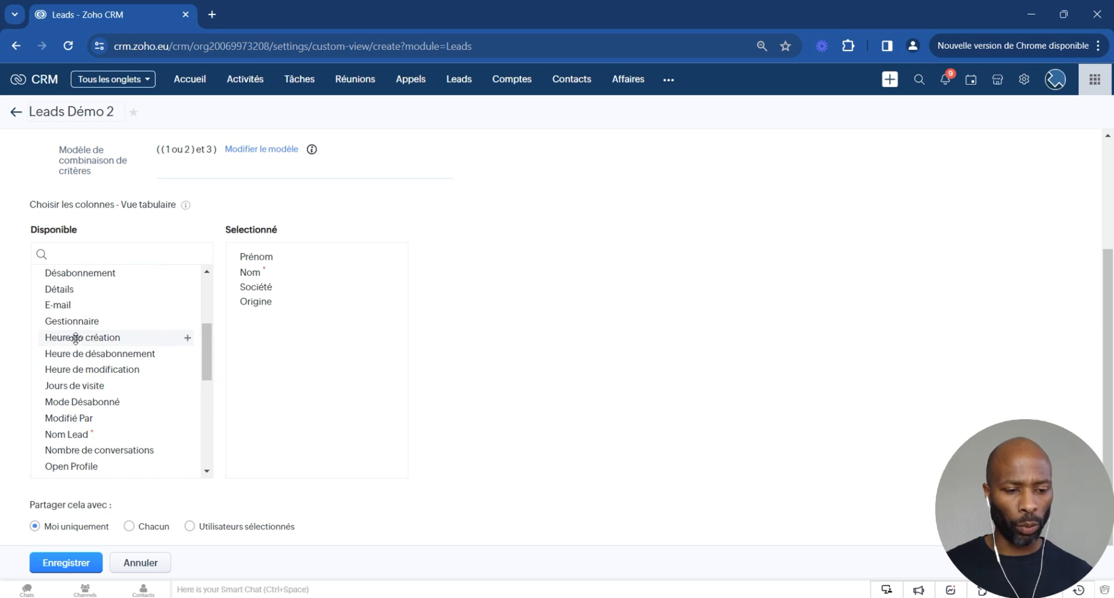
left_click_drag(75, 338, 271, 322)
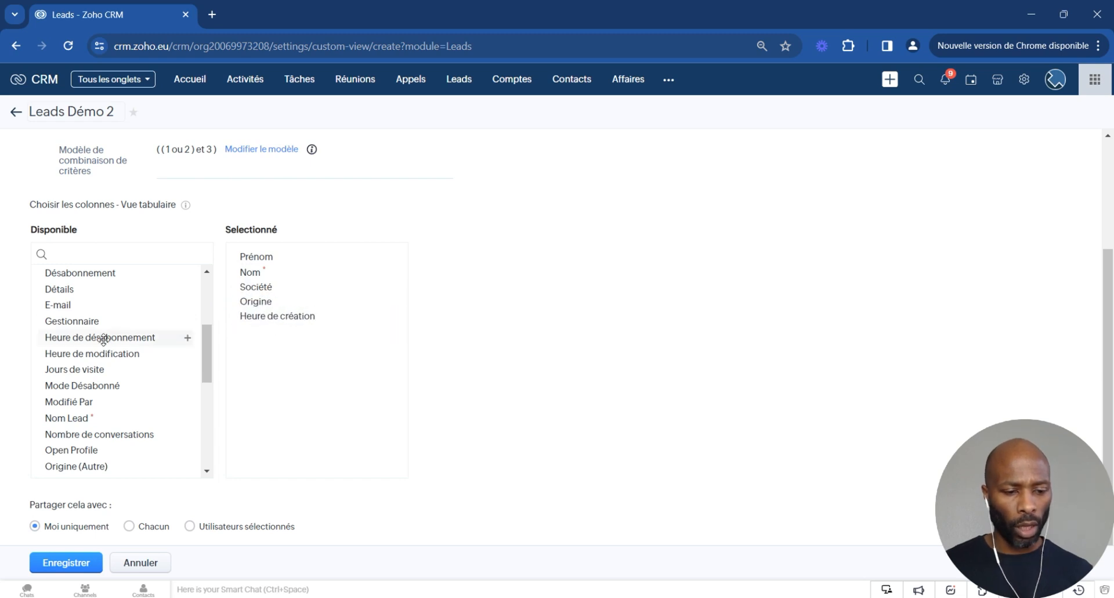
scroll(201, 367, "up", 3)
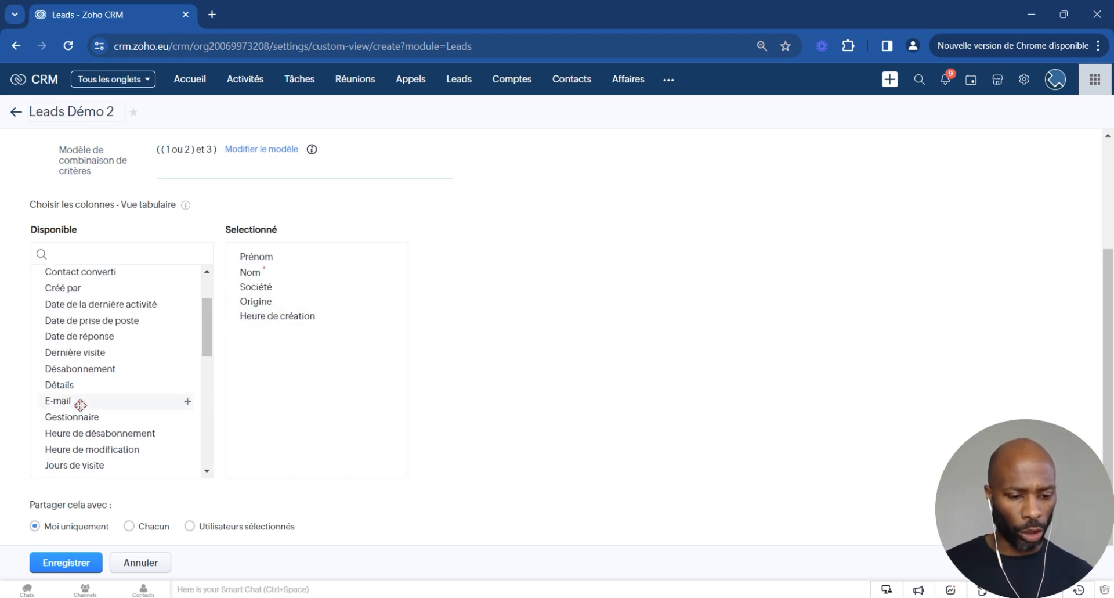
left_click_drag(80, 405, 265, 320)
Step: Add the Statut column and reorder the columns so Statut follows Société and E-mail follows Nom
left_click_drag(207, 333, 212, 431)
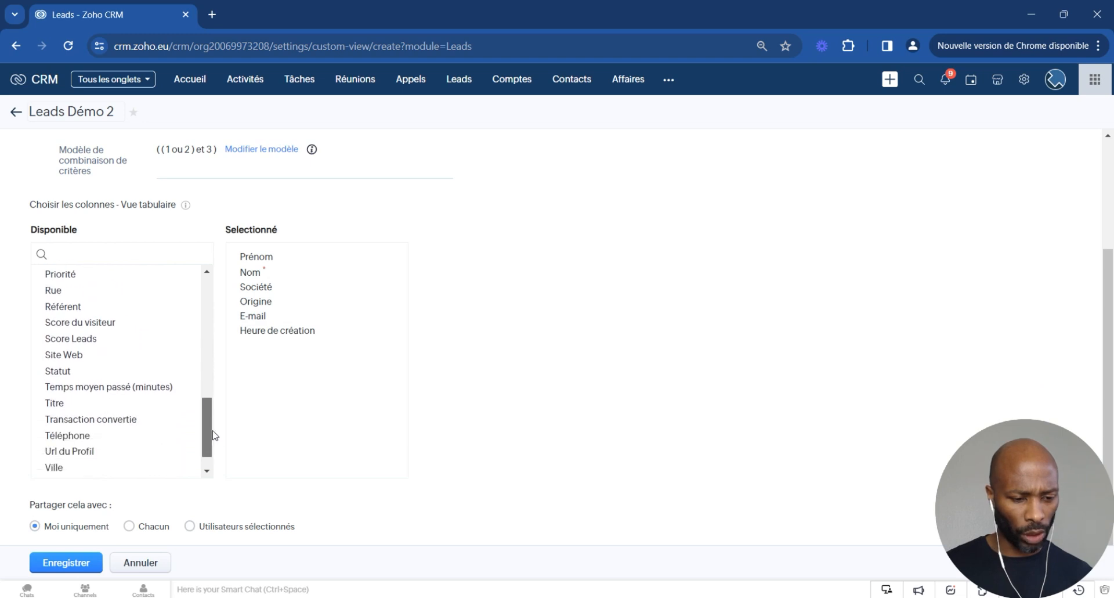
left_click_drag(89, 373, 291, 327)
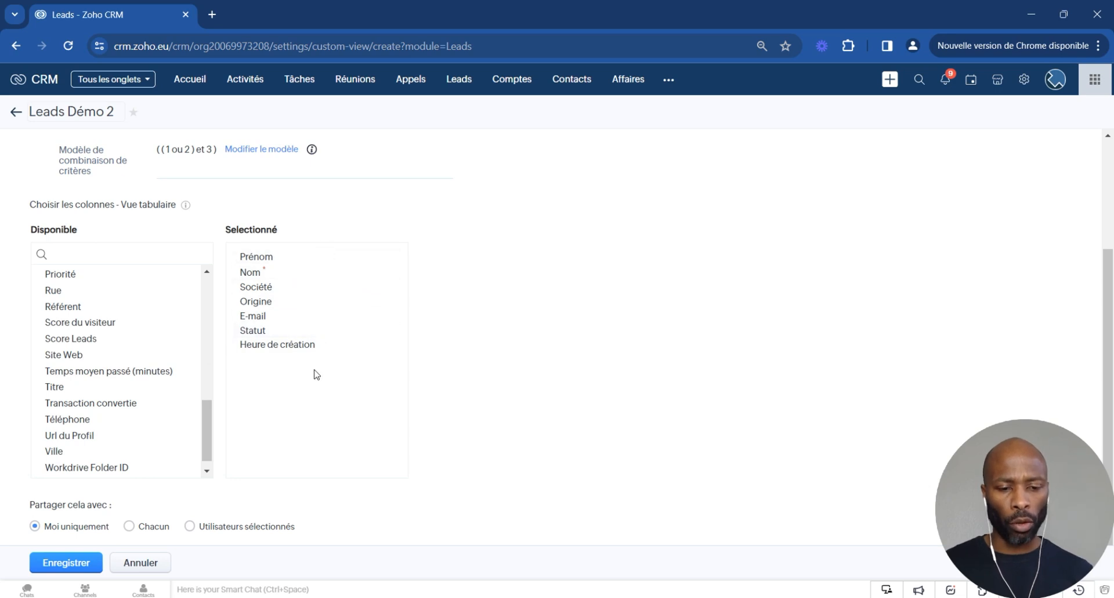
left_click_drag(310, 332, 311, 301)
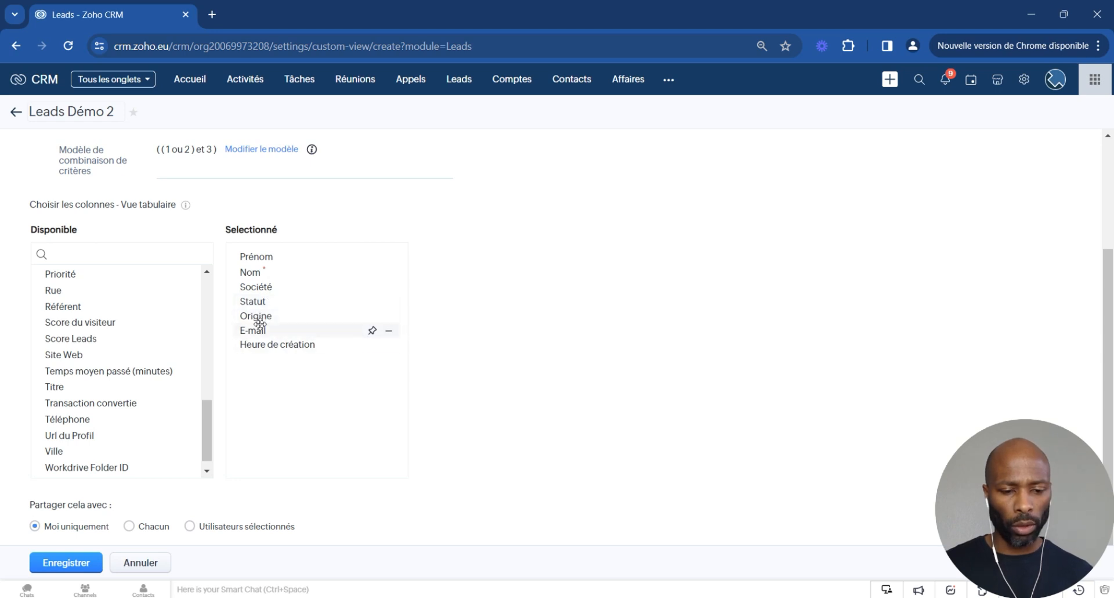
left_click_drag(260, 328, 264, 281)
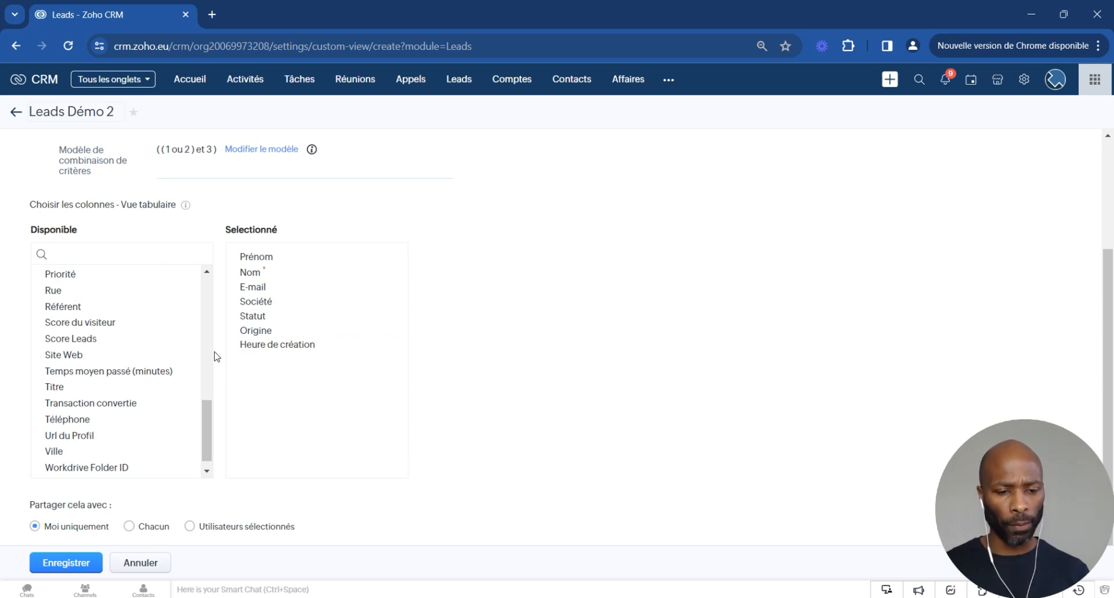
Step: Share the view with Utilisateurs sélectionnés, adding the demo user from the Utilisateurs list, and save the selection
scroll(210, 397, "down", 1)
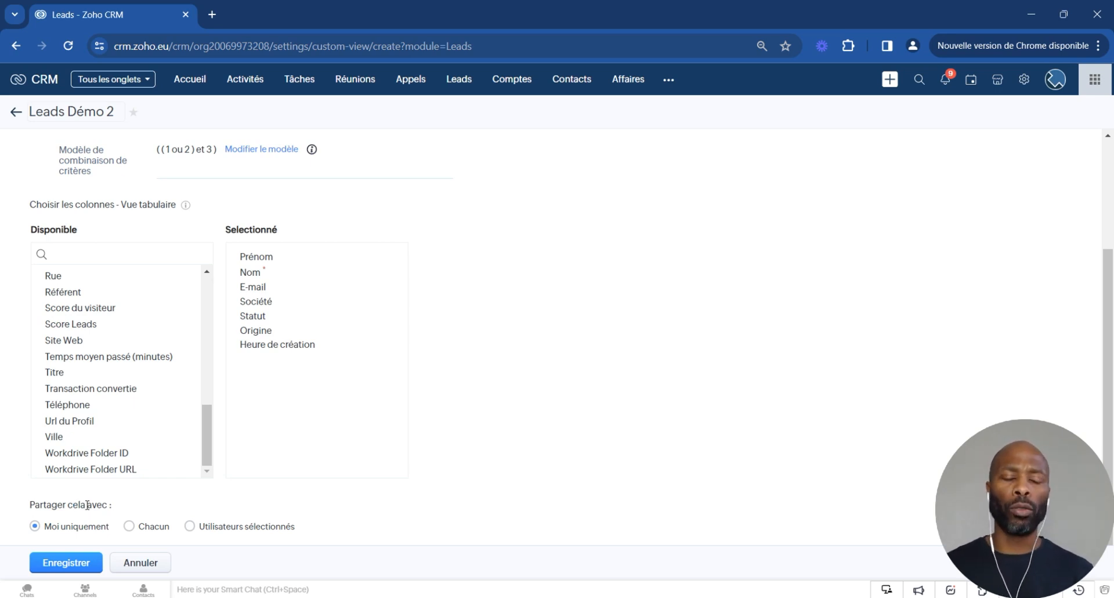
left_click(129, 526)
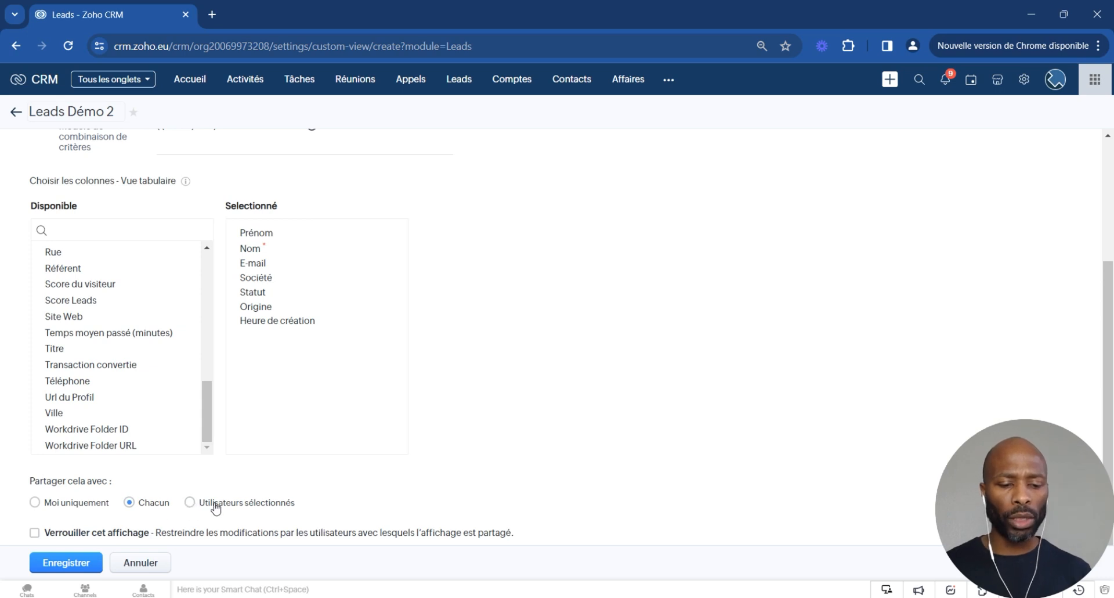
left_click(190, 503)
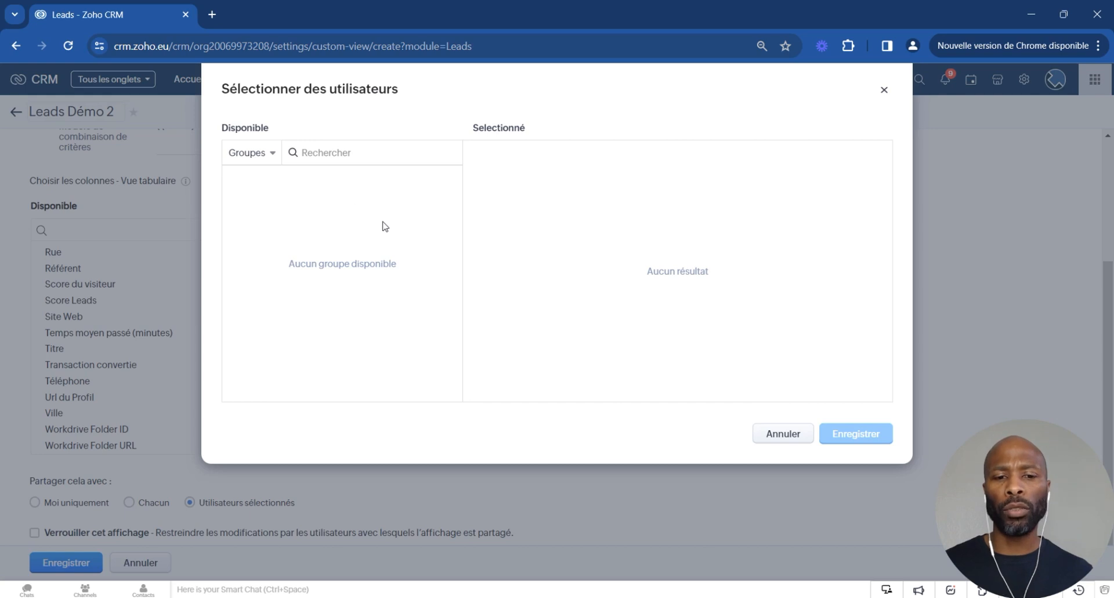
left_click(272, 154)
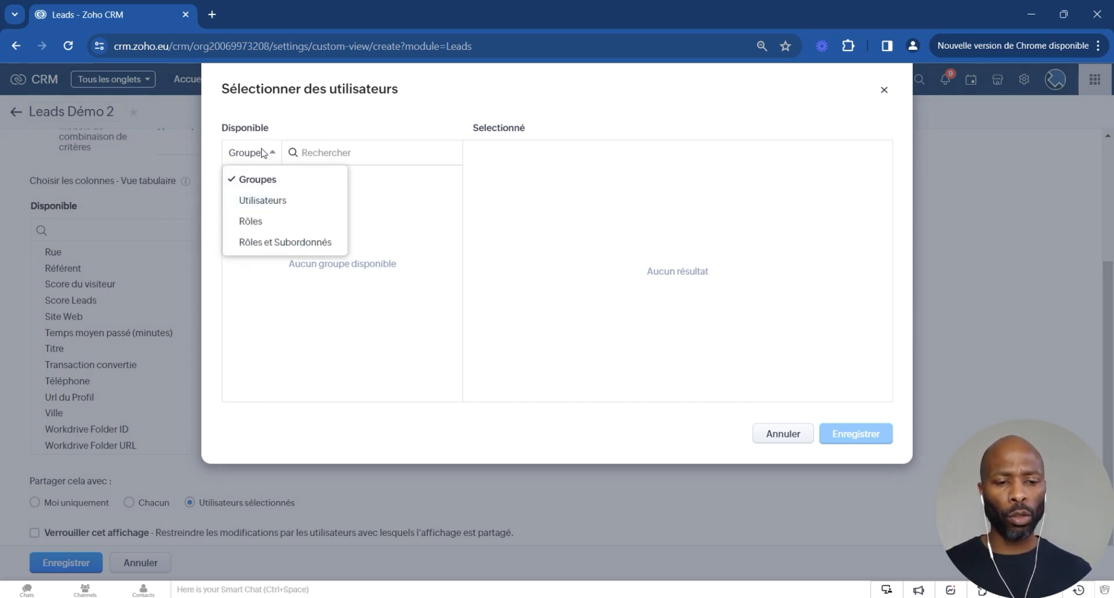
left_click(276, 201)
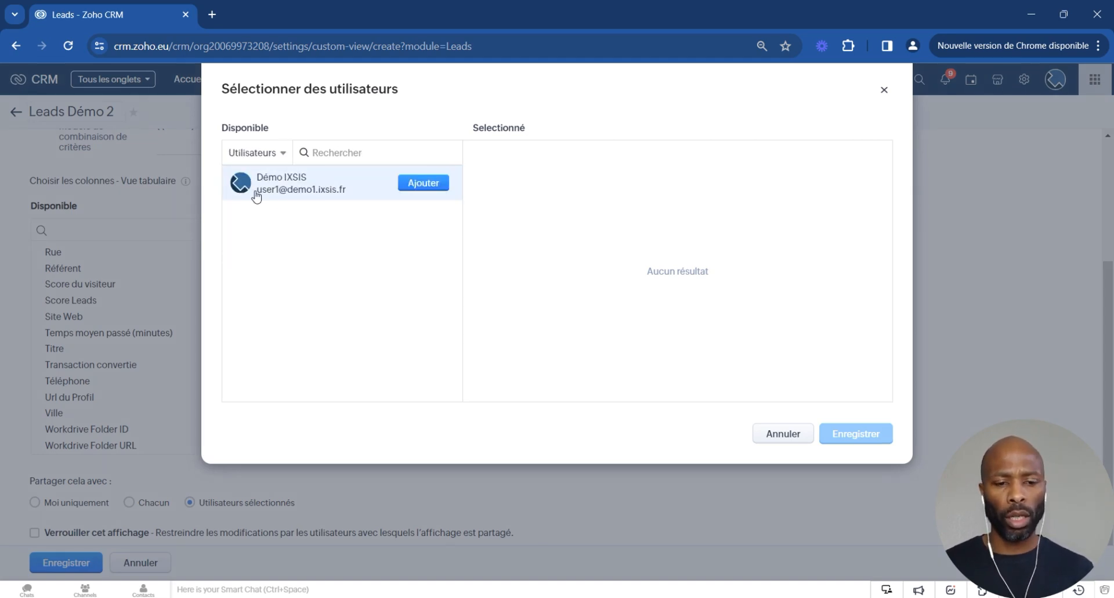
left_click(417, 184)
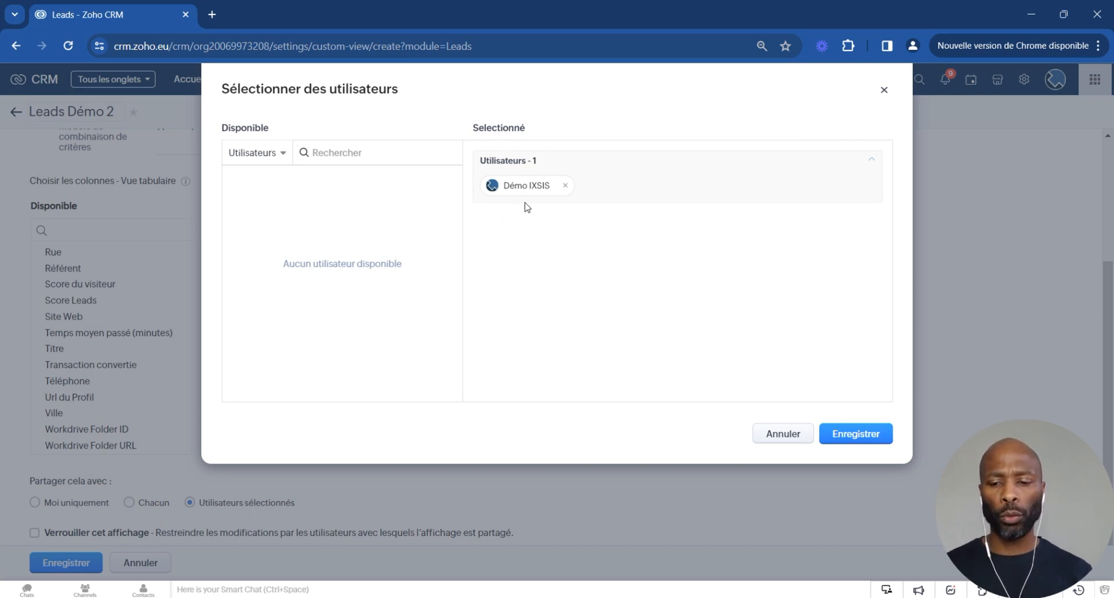
left_click(850, 434)
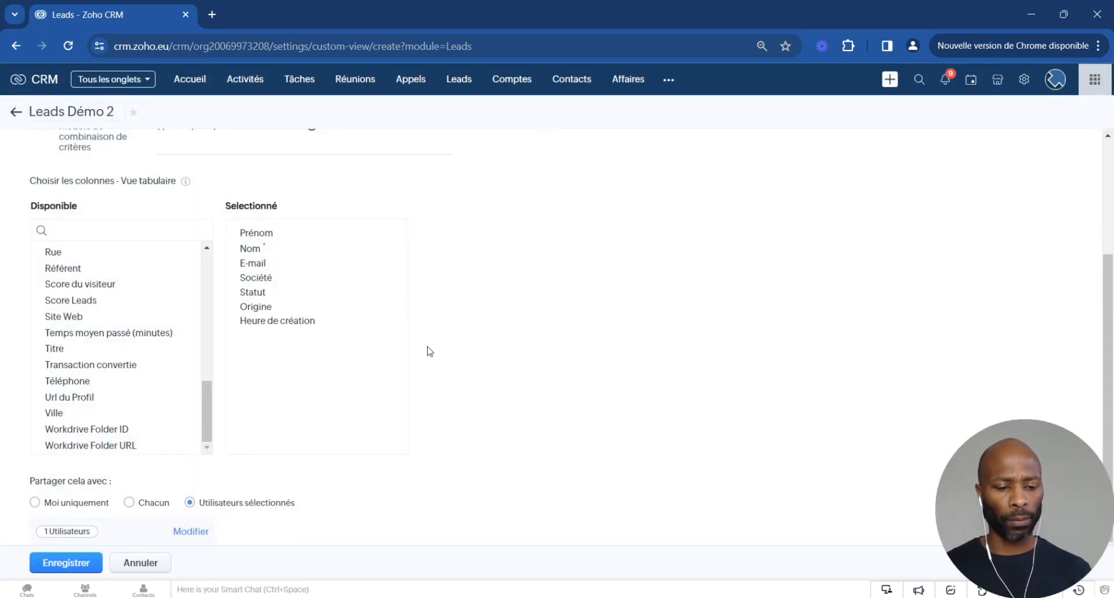
Step: Lock the view against changes by the users it is shared with and save the custom view
scroll(432, 395, "down", 1)
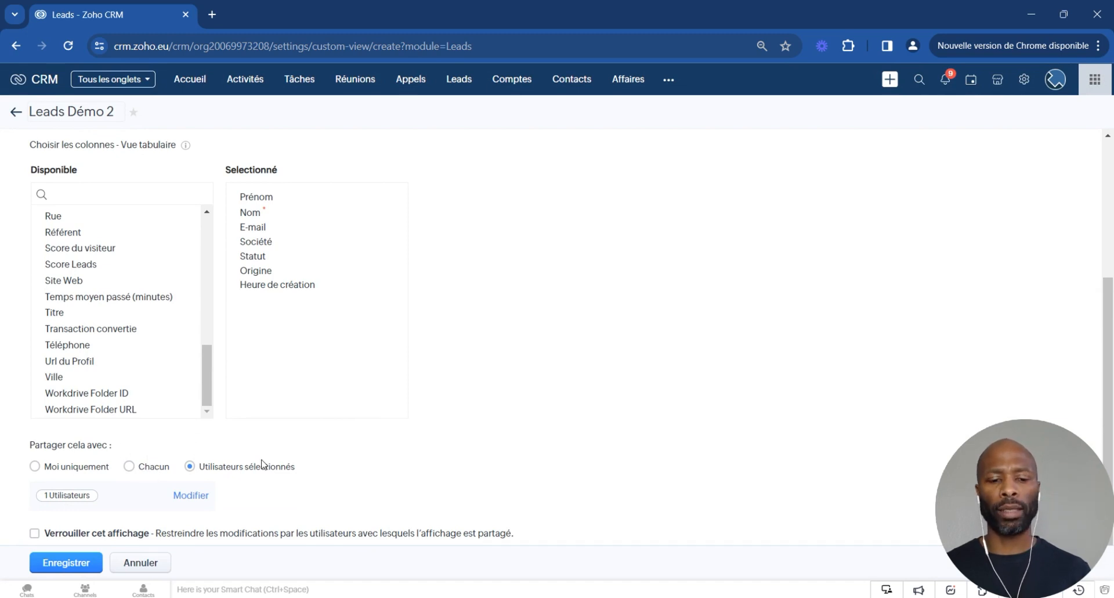
left_click(62, 537)
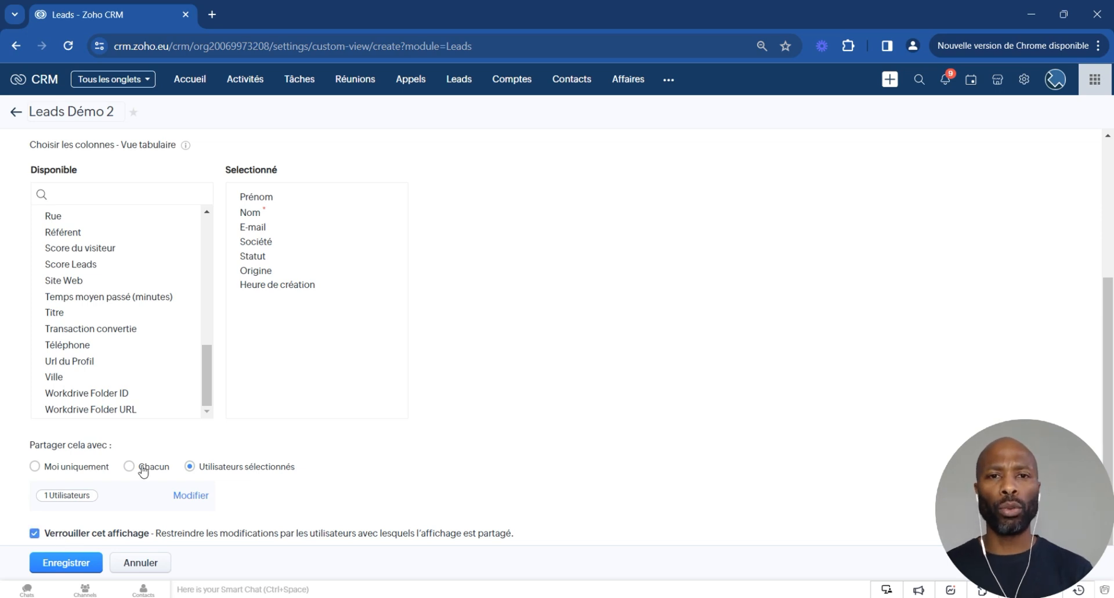
left_click(65, 561)
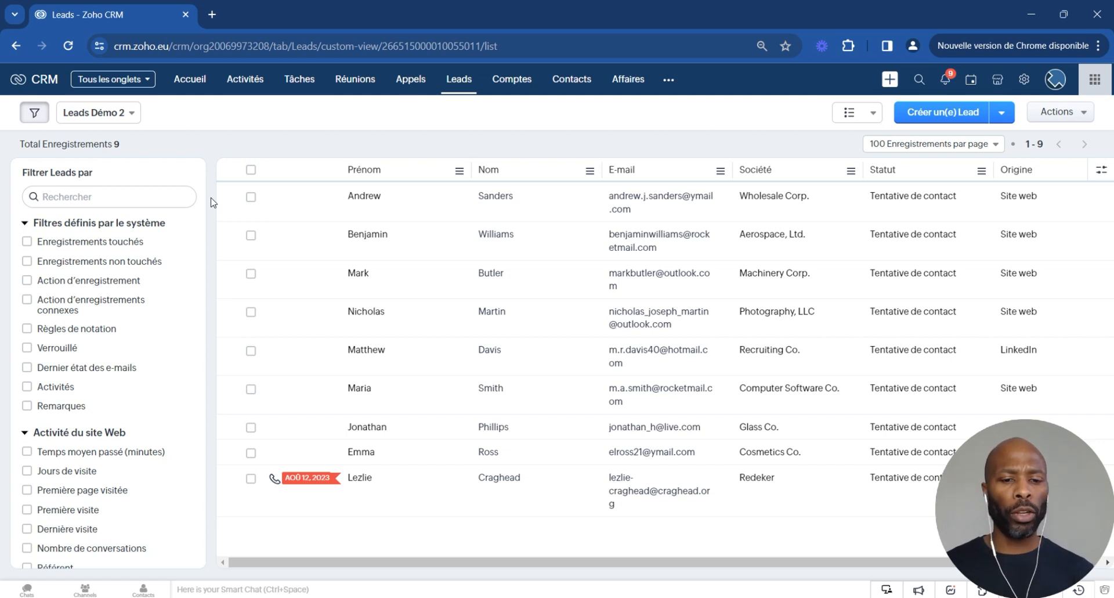
Step: Filter the Leads Démo 2 view to leads whose Téléphone "finit par" 5
mouse_move(113, 116)
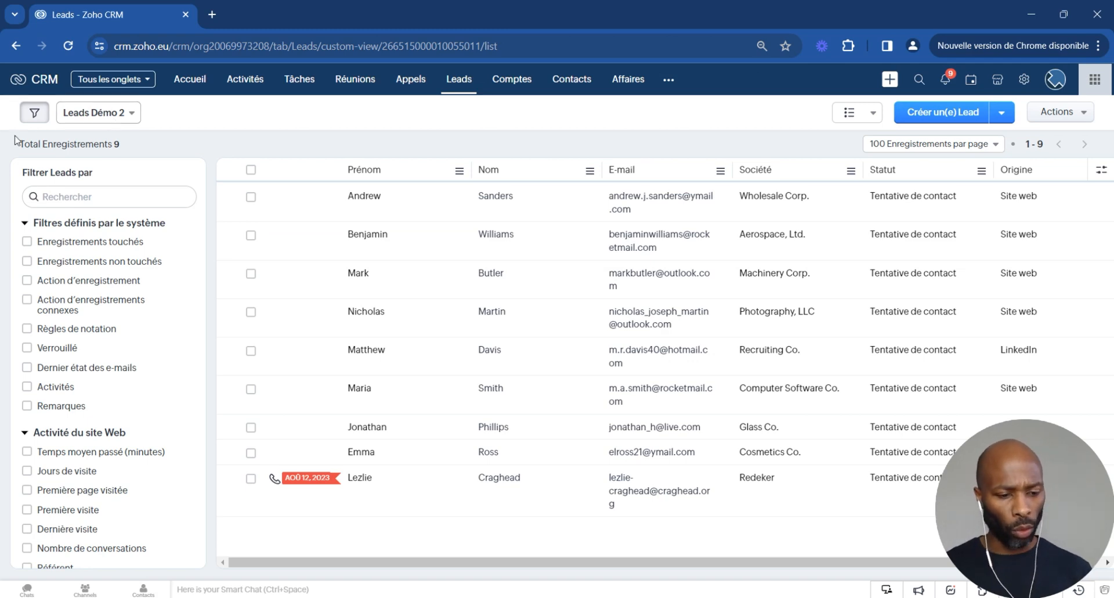
scroll(121, 308, "down", 12)
scroll(127, 400, "down", 5)
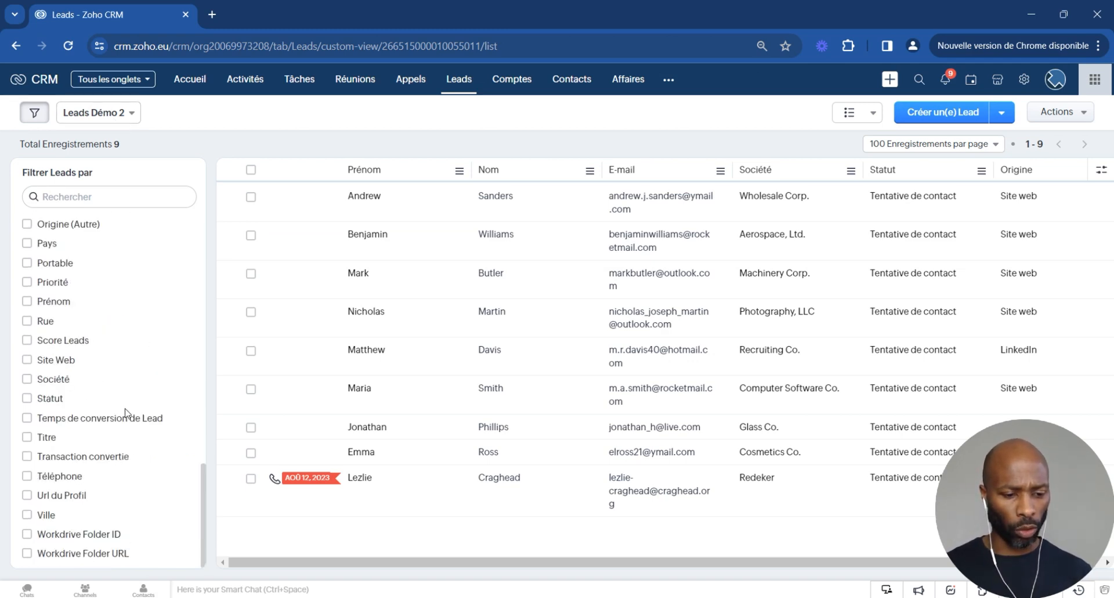
left_click(40, 478)
scroll(42, 481, "down", 2)
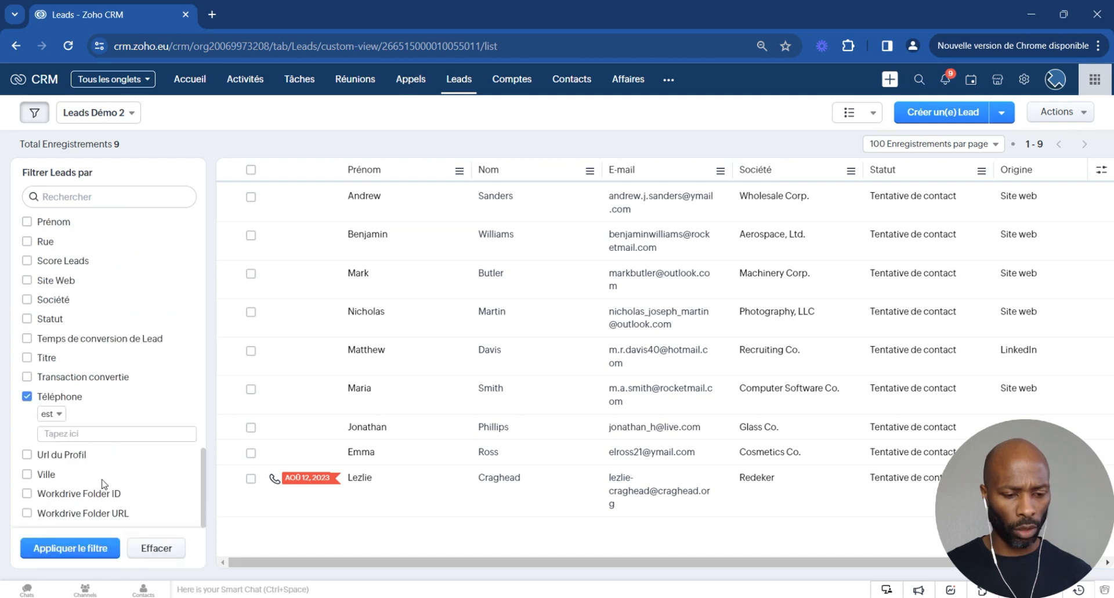
left_click(52, 413)
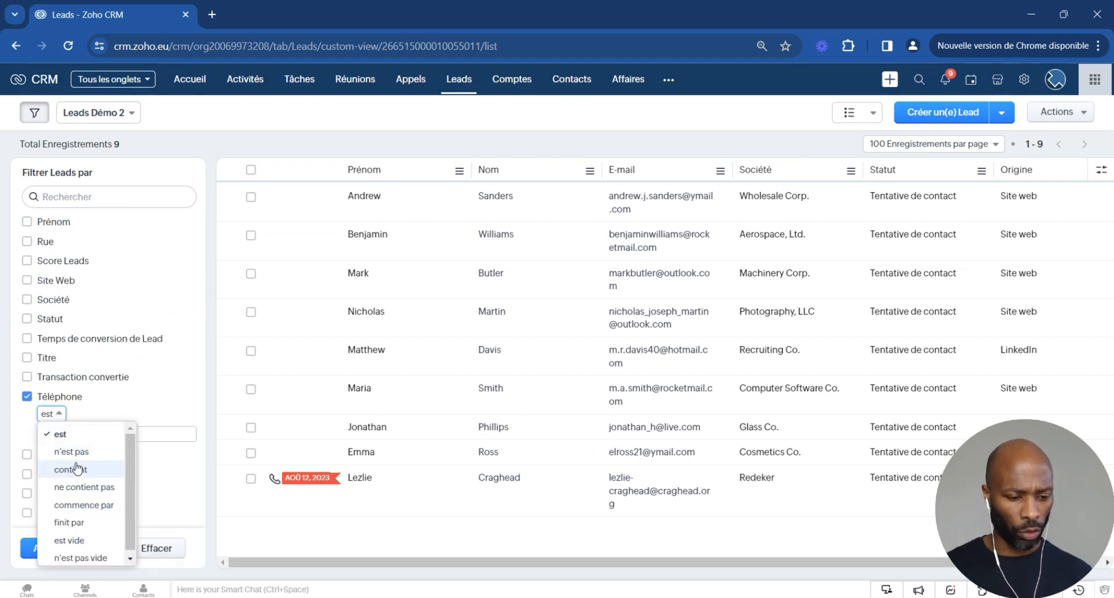
left_click(69, 523)
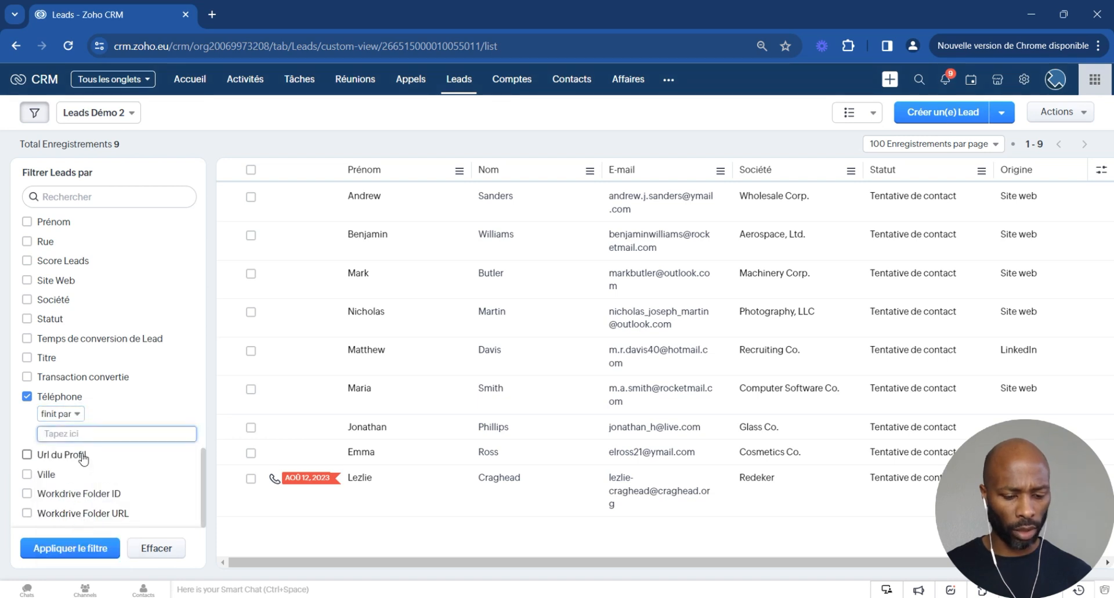
type("5")
left_click(71, 548)
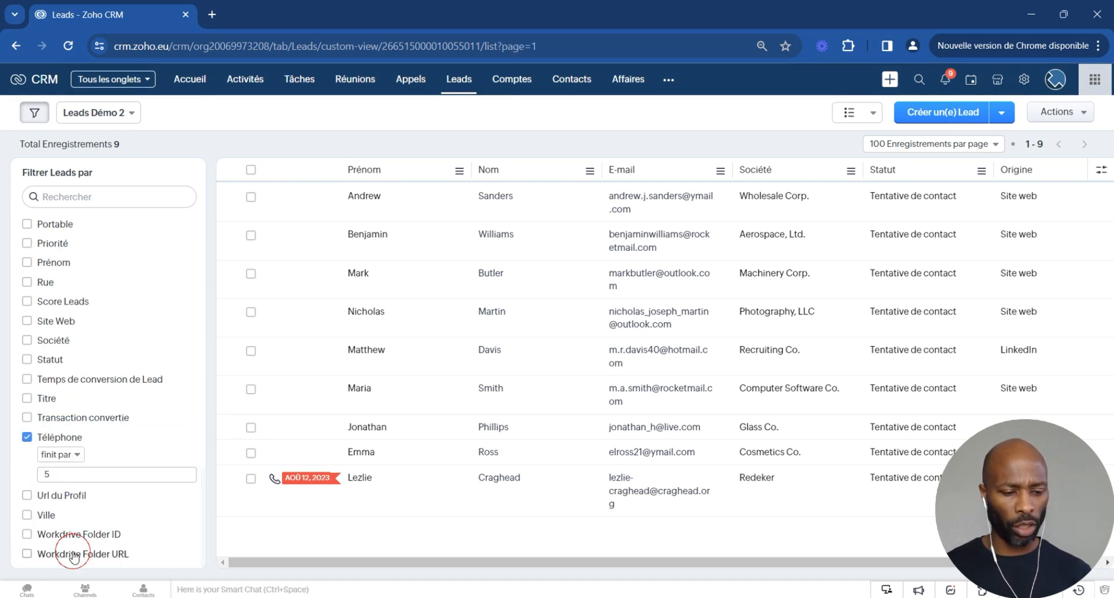